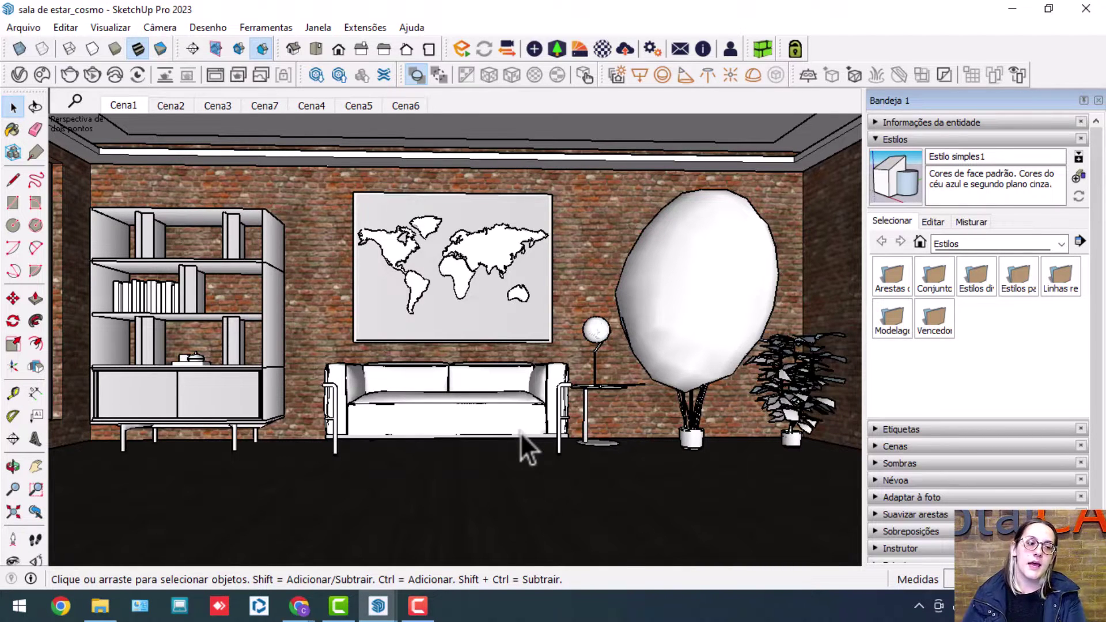
Step: Look over the asset categories on the Chaos Cosmos home page and close the asset browser
left_click(41, 75)
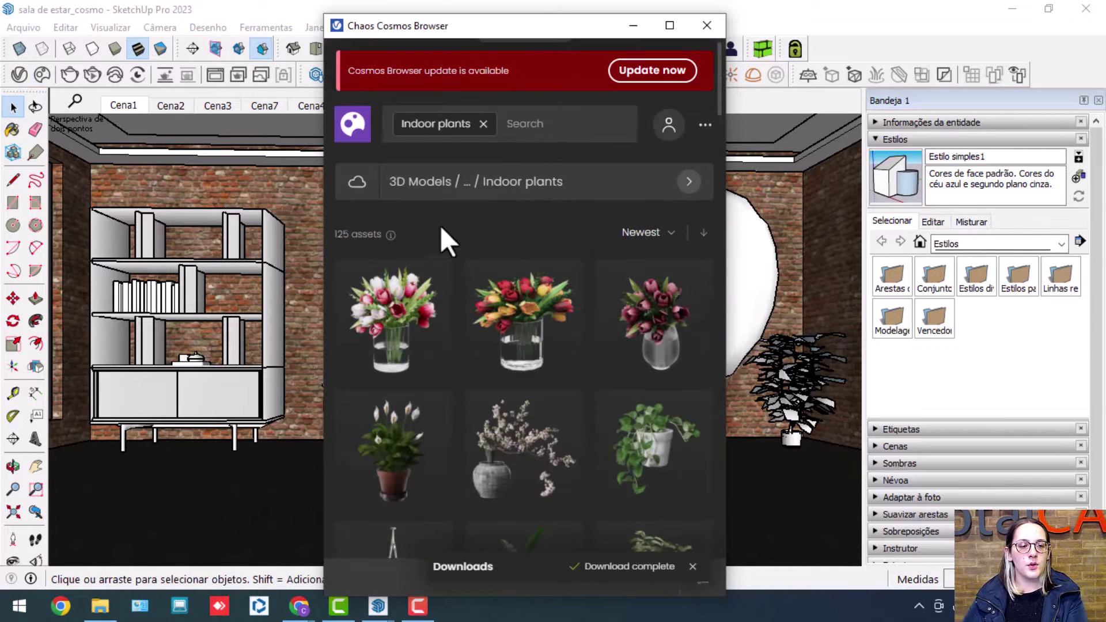
left_click(352, 119)
scroll(538, 224, "down", 2)
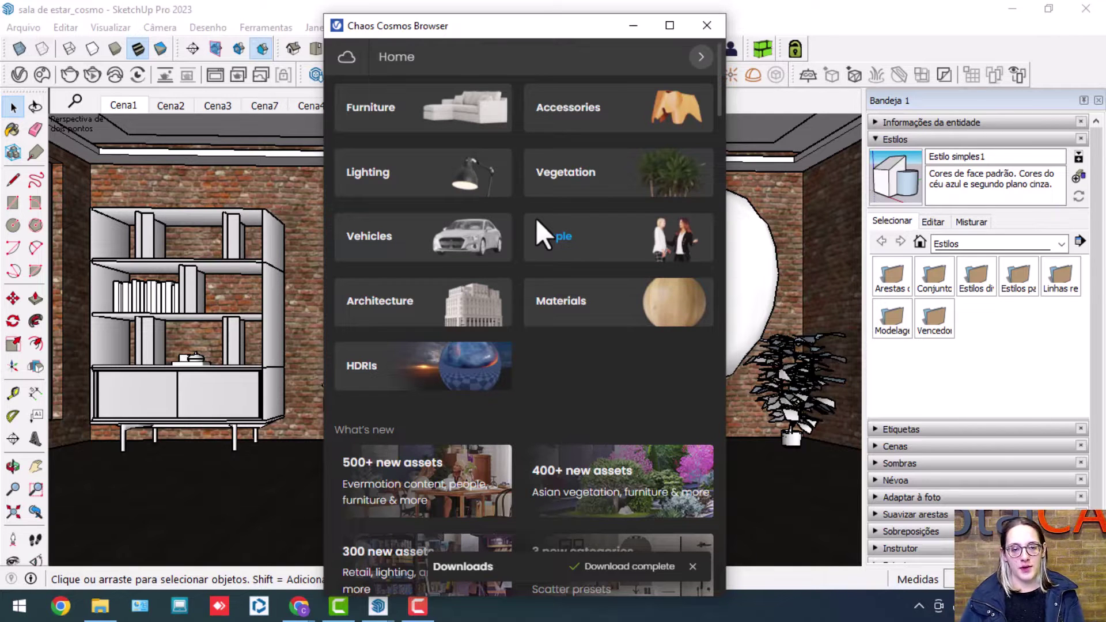
scroll(536, 219, "down", 8)
left_click(707, 25)
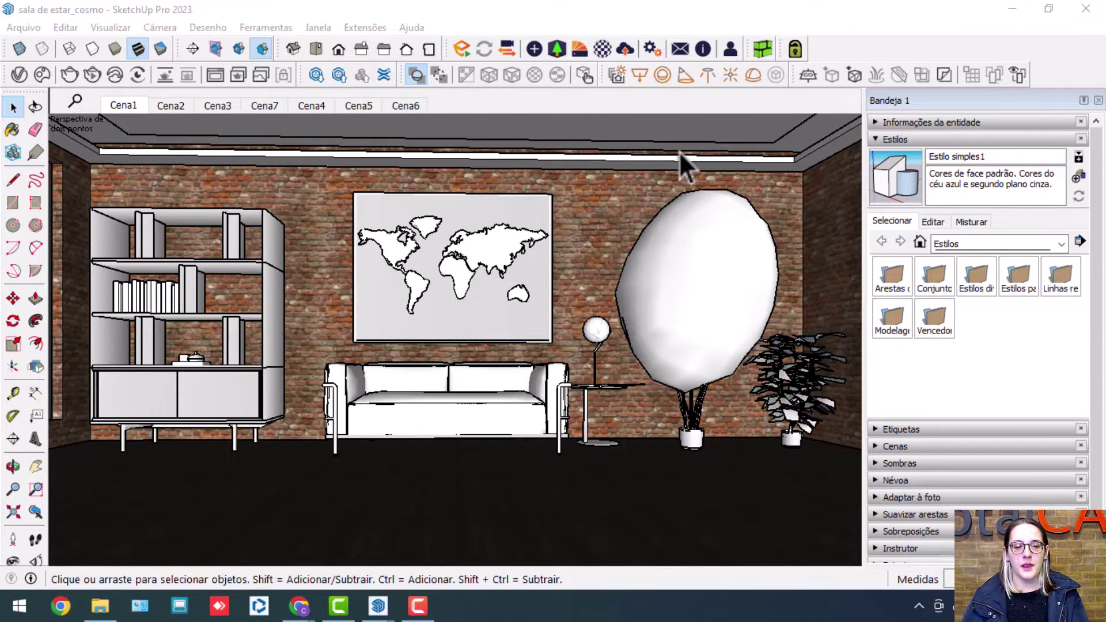
Step: Open V-Ray Light Gen and choose the Interior scene type for the lighting variants
left_click_drag(608, 76, 547, 140)
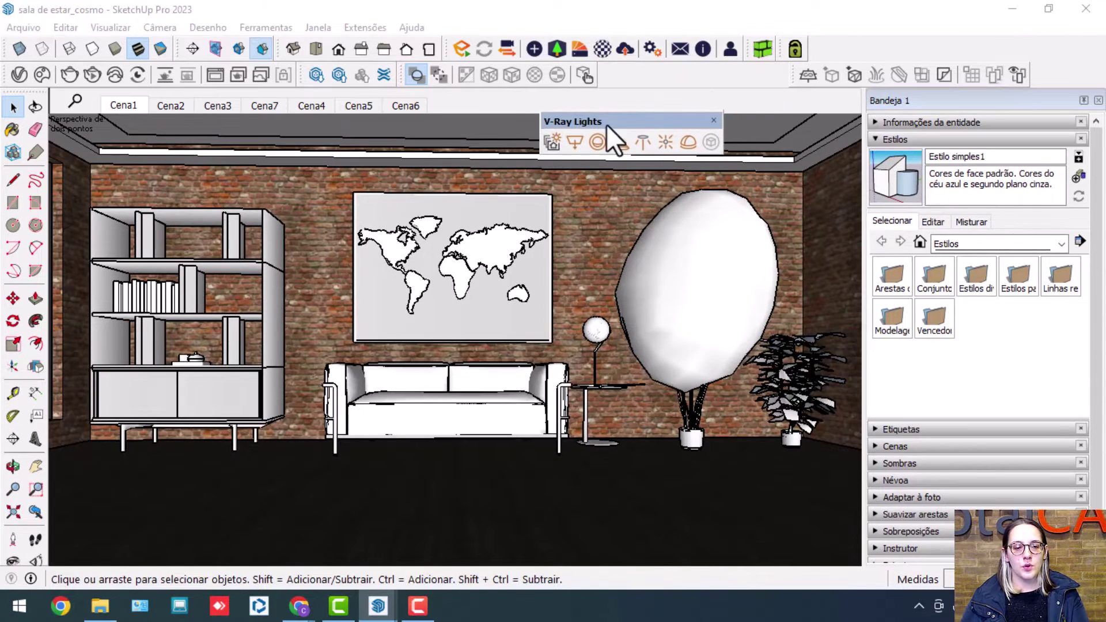
left_click_drag(610, 123, 658, 64)
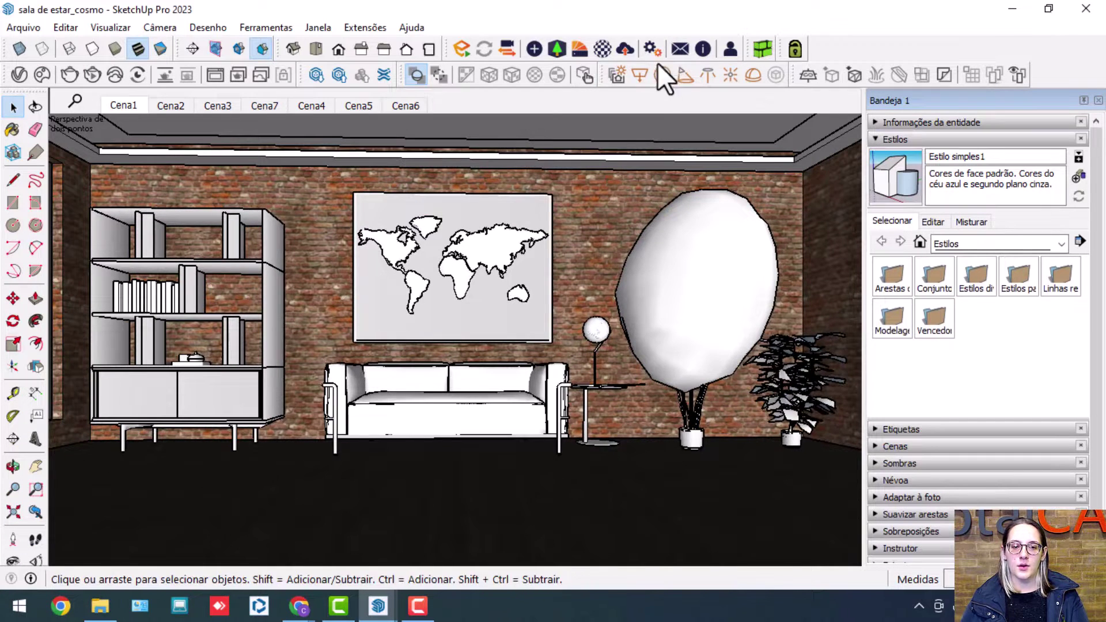
left_click(617, 74)
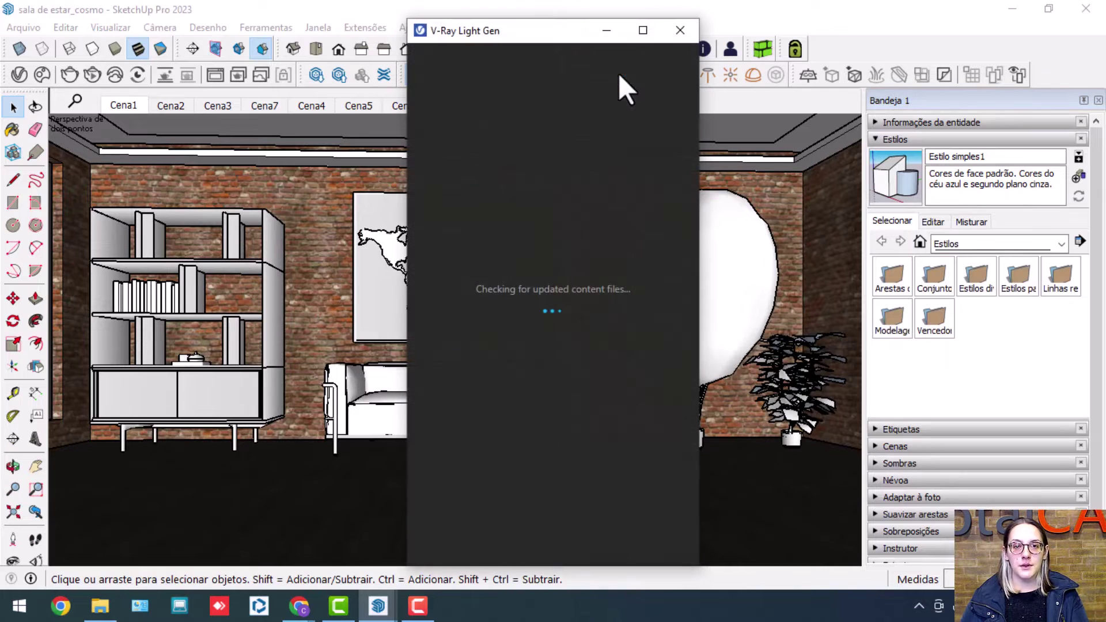
left_click_drag(547, 36, 518, 19)
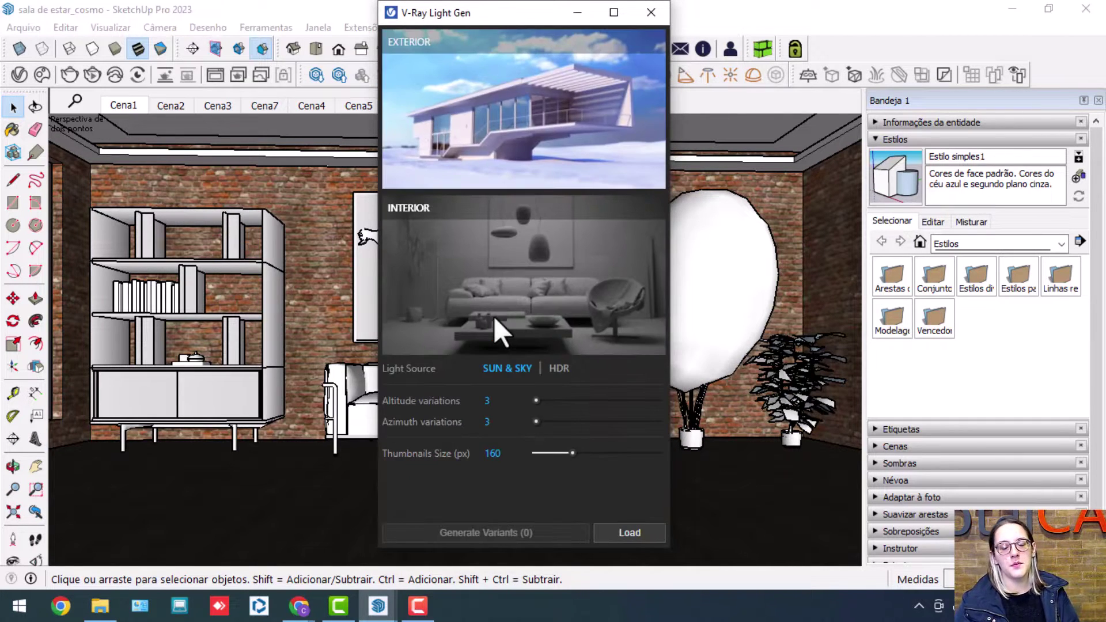
left_click(494, 320)
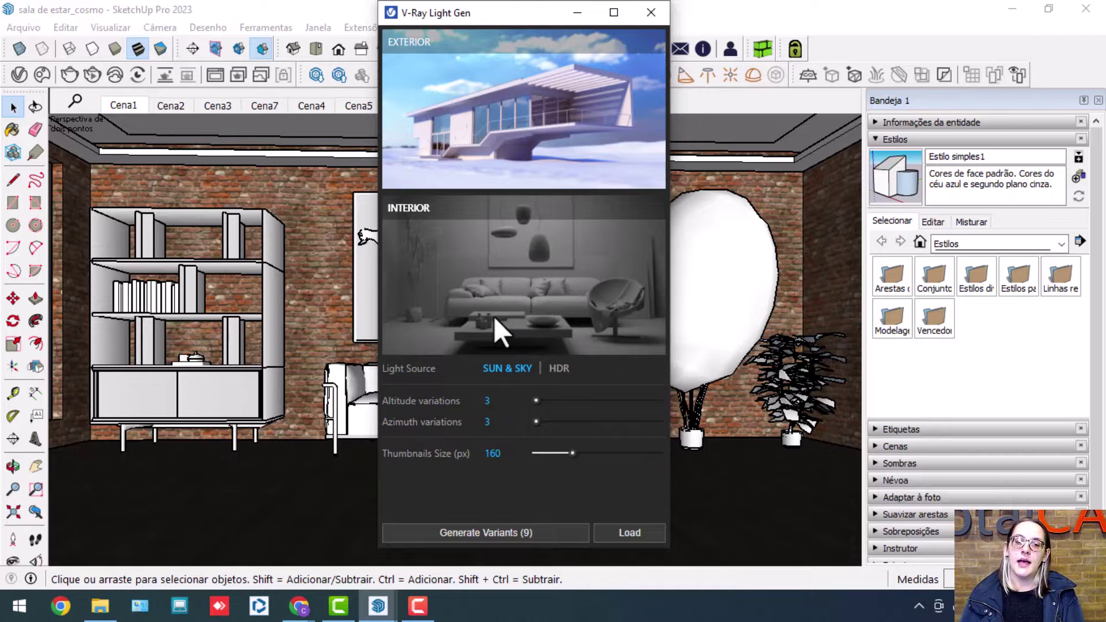
left_click(545, 271)
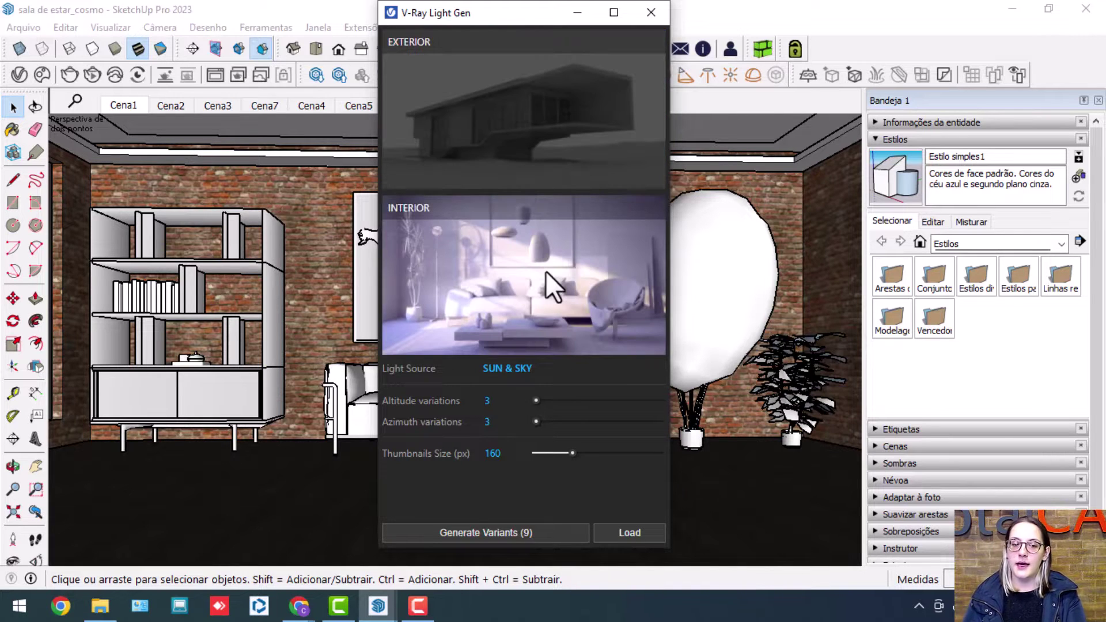
left_click(525, 149)
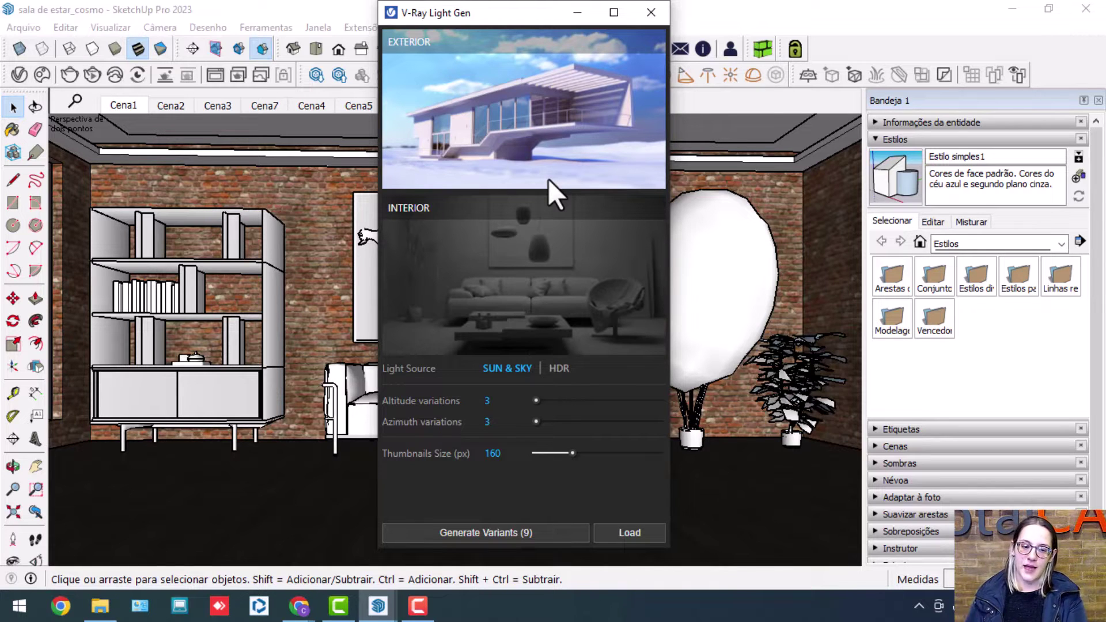
left_click(552, 237)
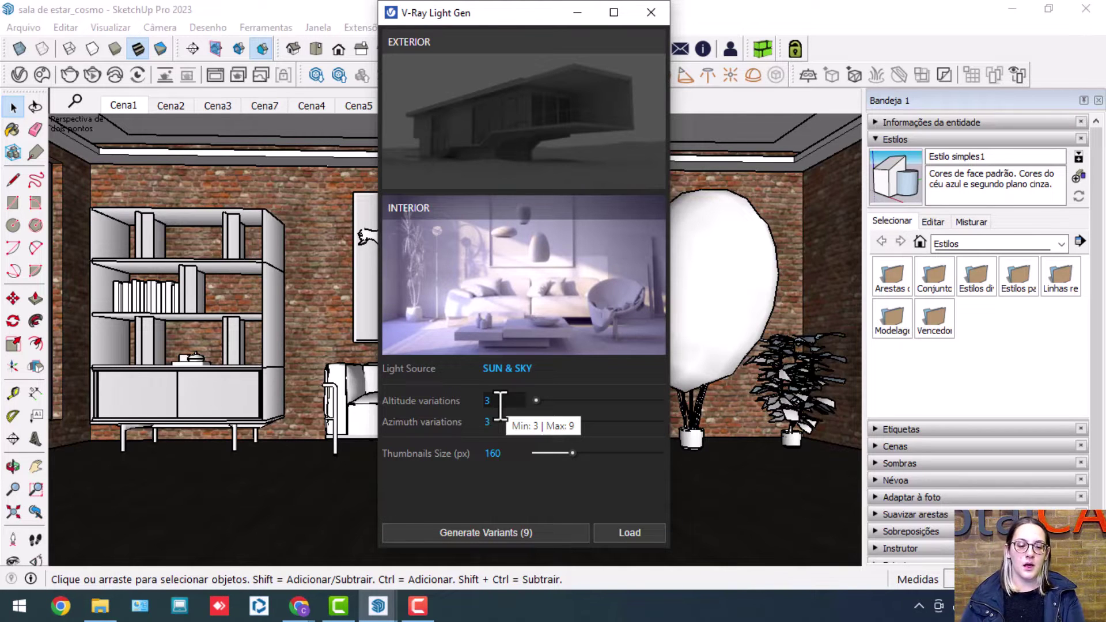
Step: Set 4 altitude and 5 azimuth variations, and generate the lighting variants in a widened Light Gen window
left_click_drag(536, 402, 555, 402)
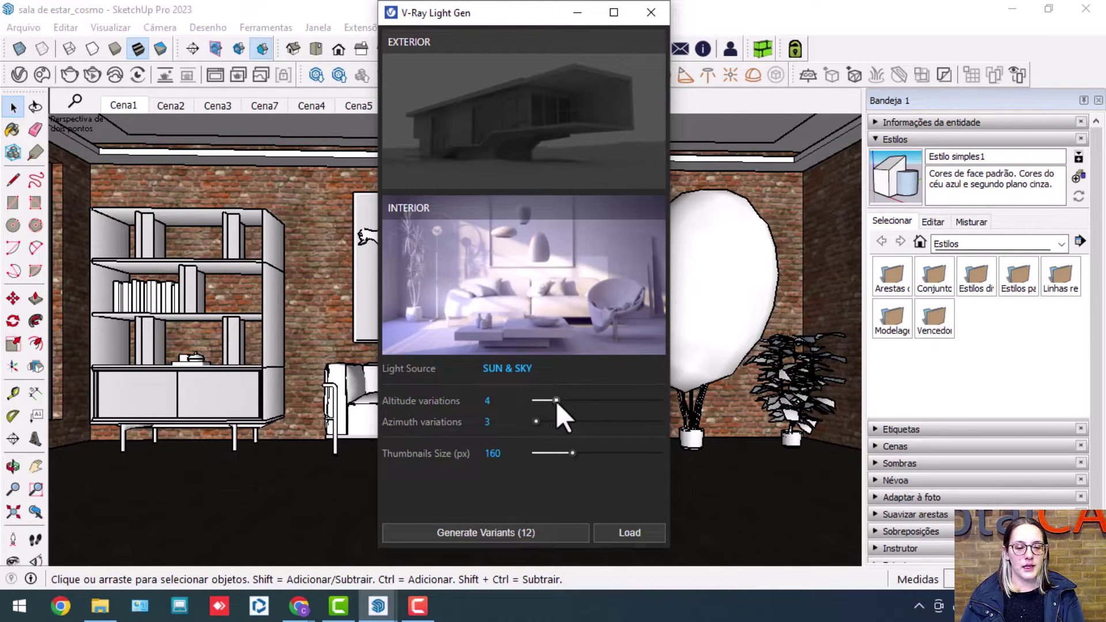
left_click(499, 536)
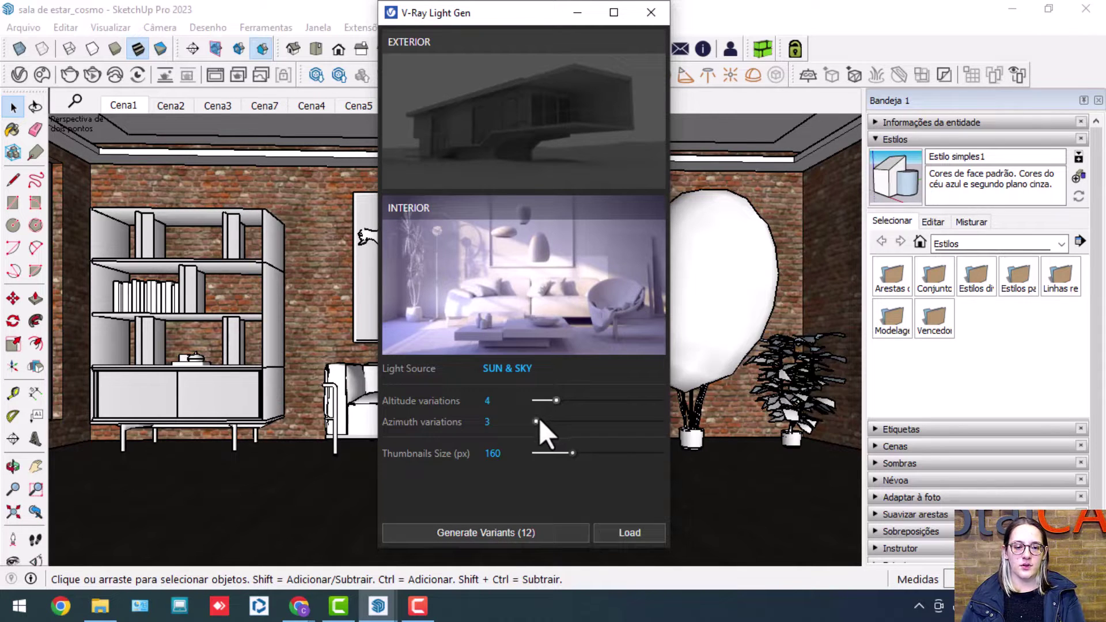
left_click_drag(540, 421, 552, 422)
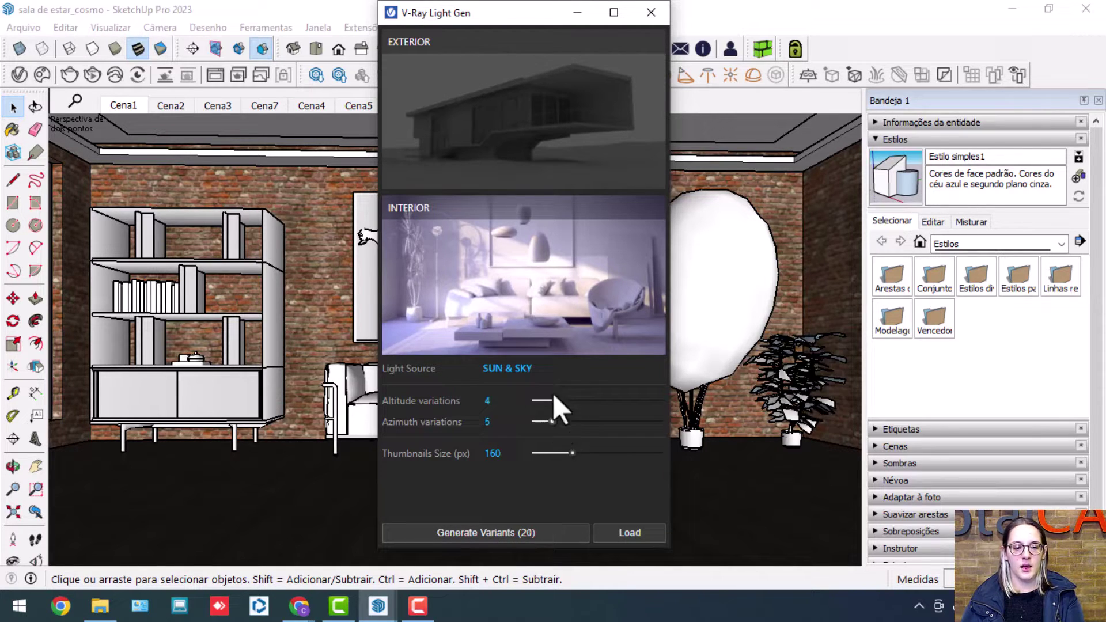
left_click(503, 531)
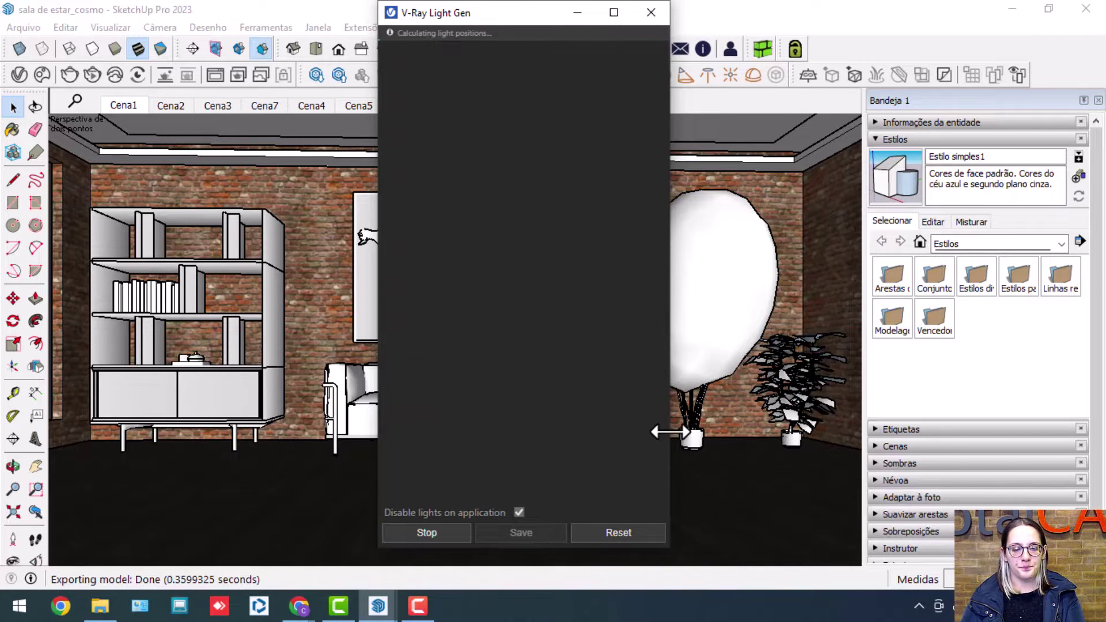
left_click_drag(668, 443, 887, 445)
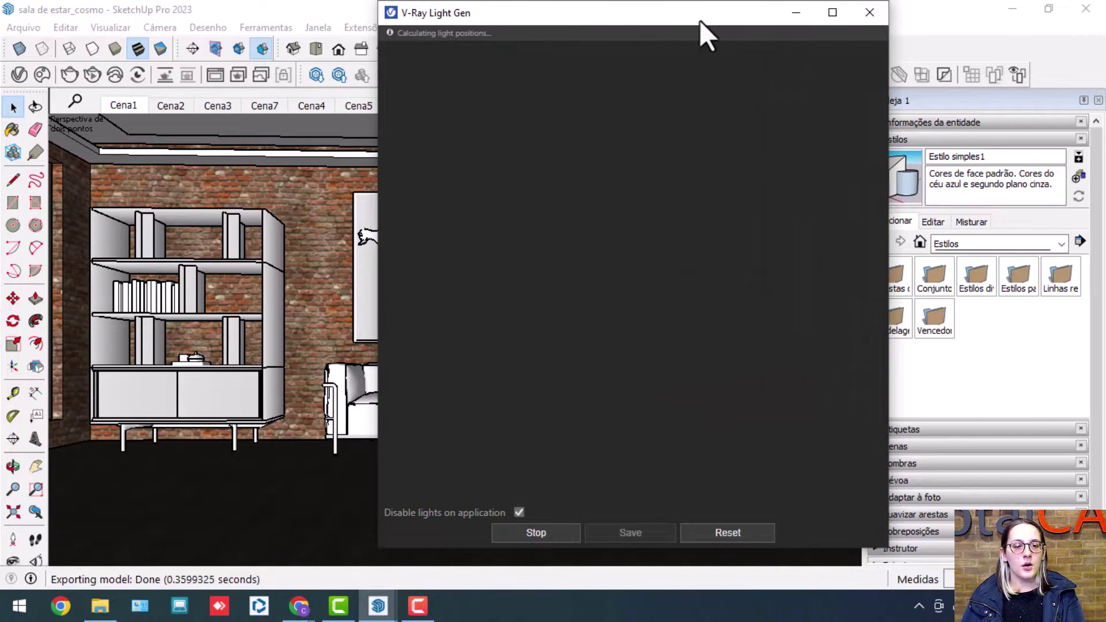
left_click_drag(698, 14, 593, 17)
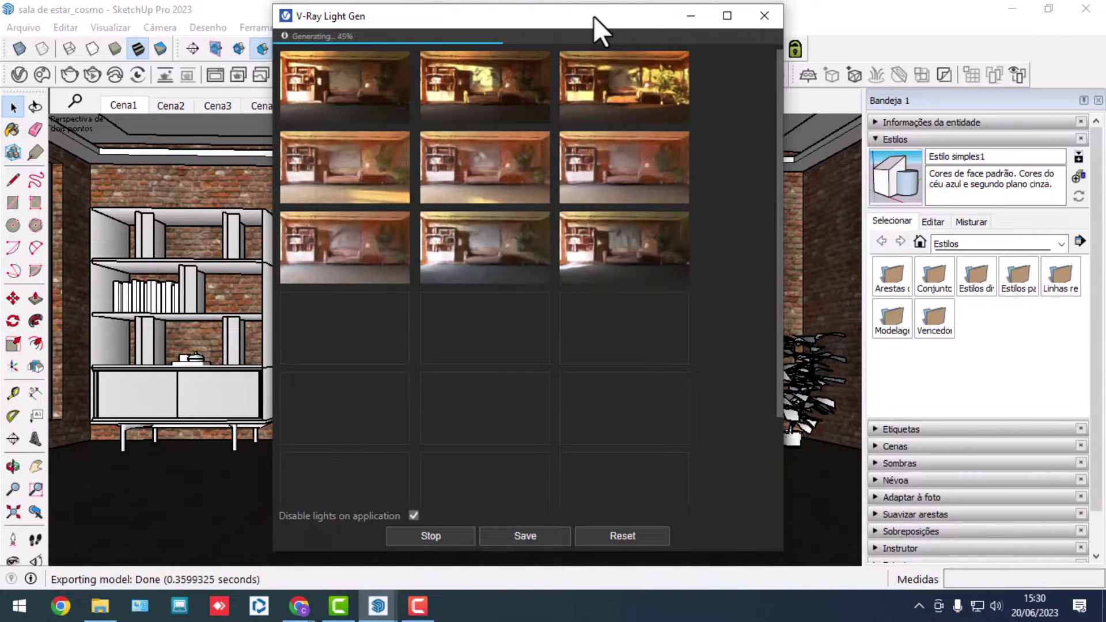
Step: Compare the generated lighting variants and apply the warm golden one, third in the first row
scroll(615, 393, "down", 1)
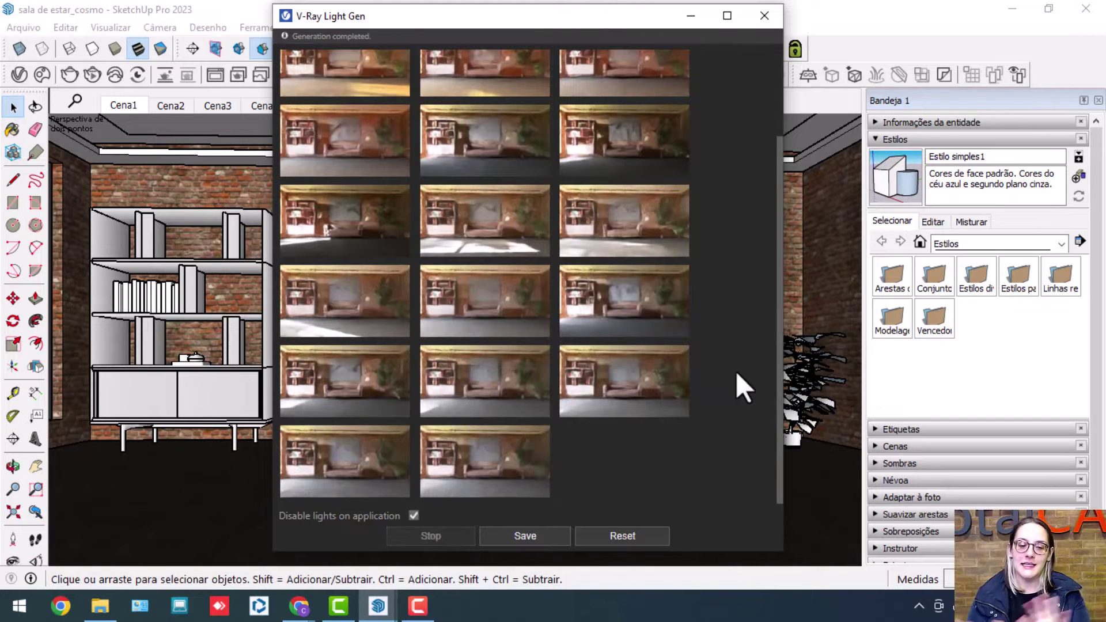
scroll(704, 395, "up", 2)
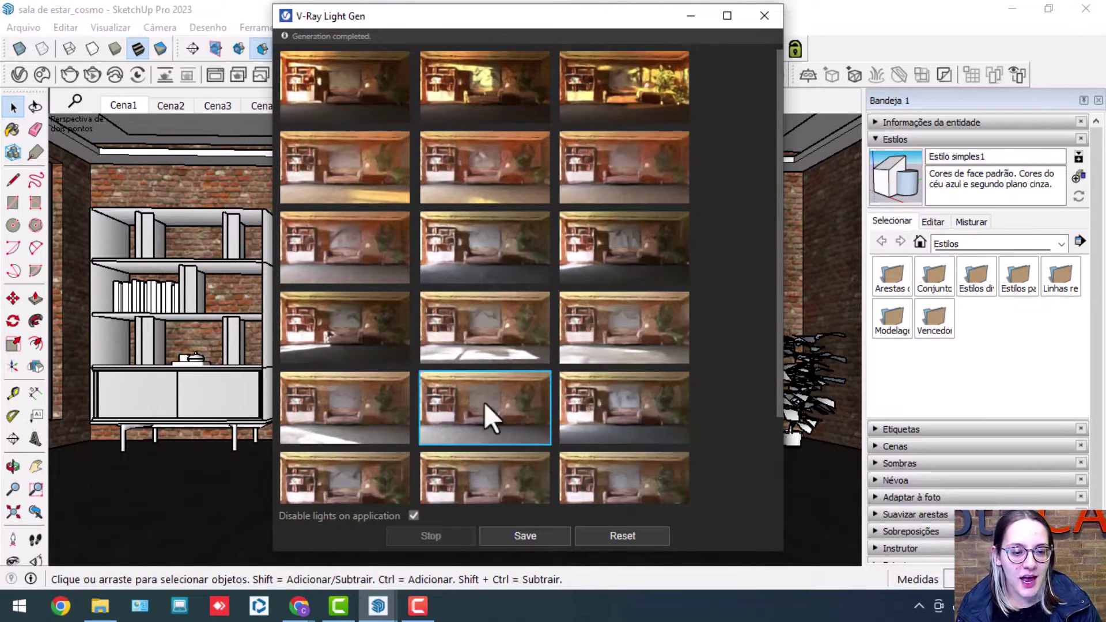
scroll(469, 406, "down", 2)
scroll(469, 406, "down", 1)
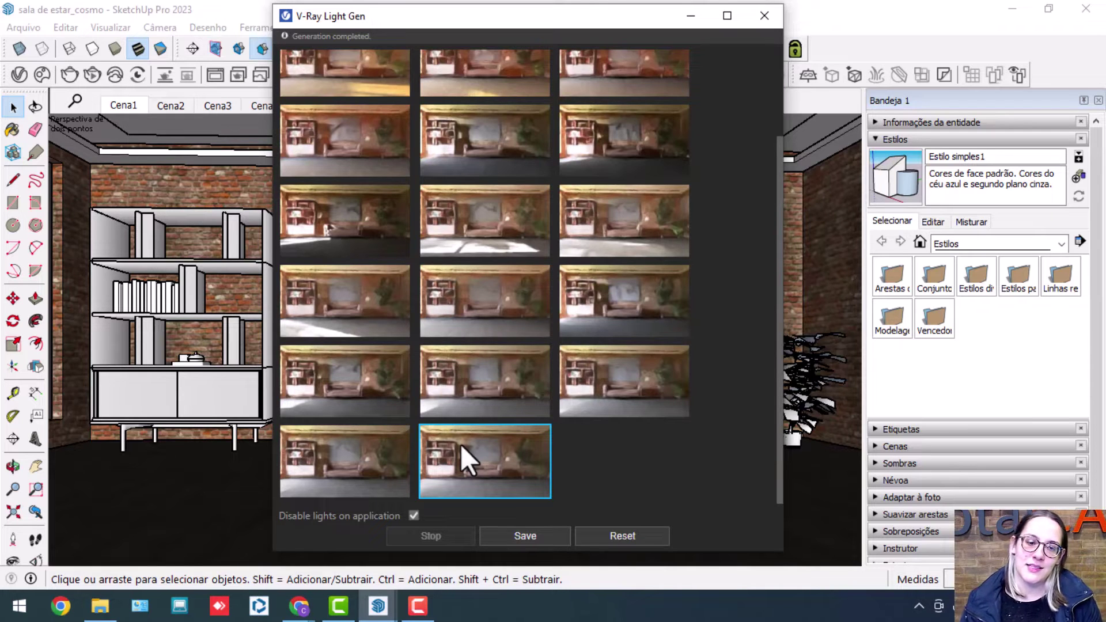
scroll(486, 398, "up", 3)
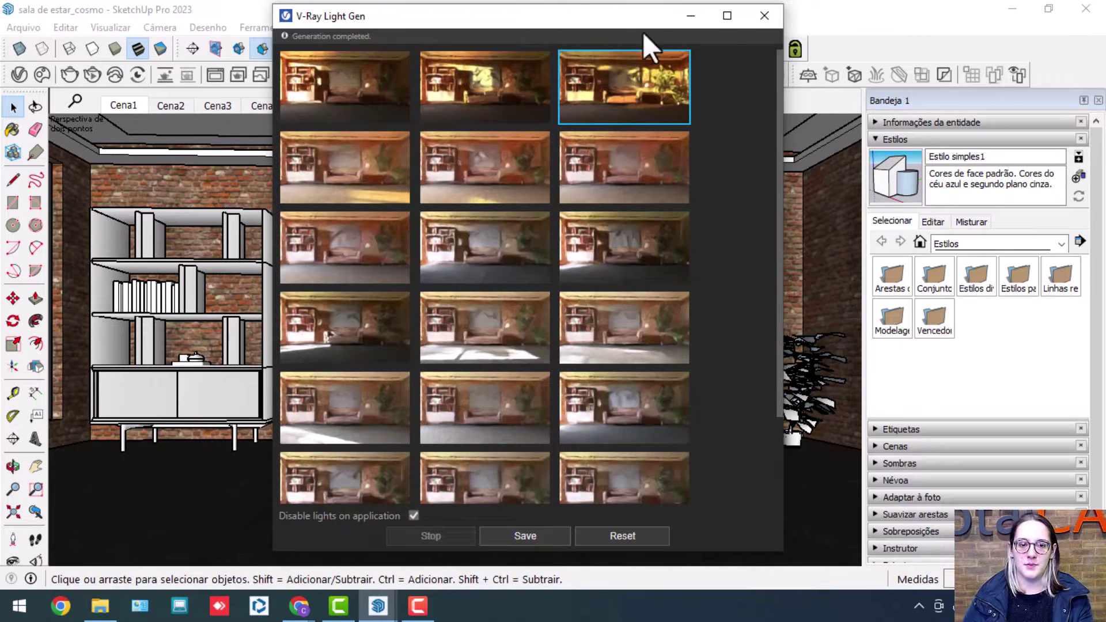
left_click(691, 15)
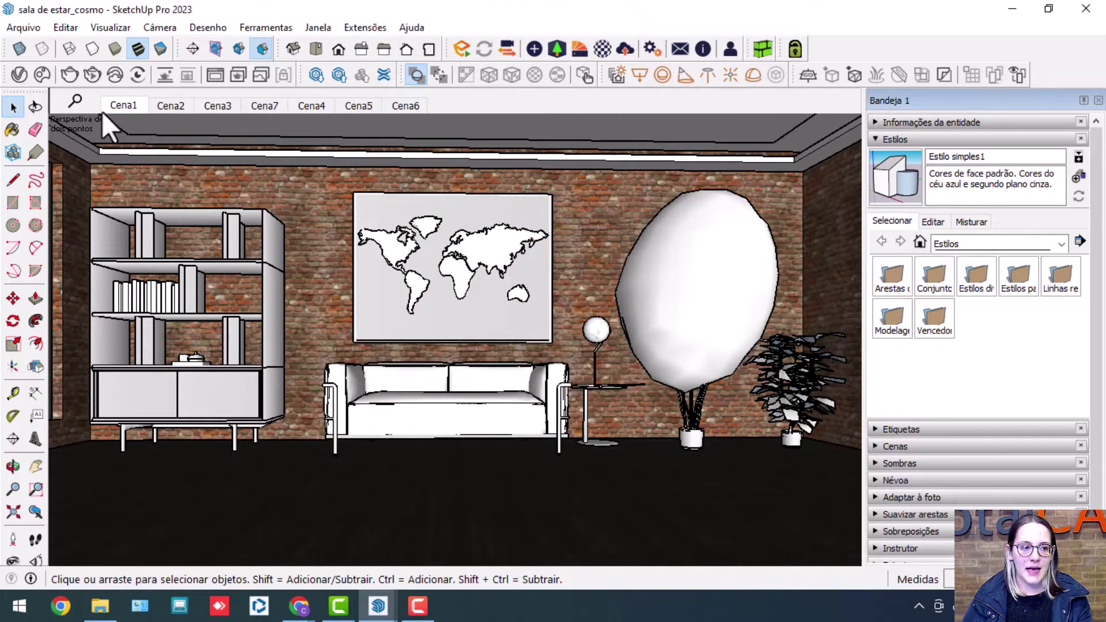
Step: Start an interactive render of the living room in a maximised frame buffer with the history and layers panels hidden
left_click(93, 75)
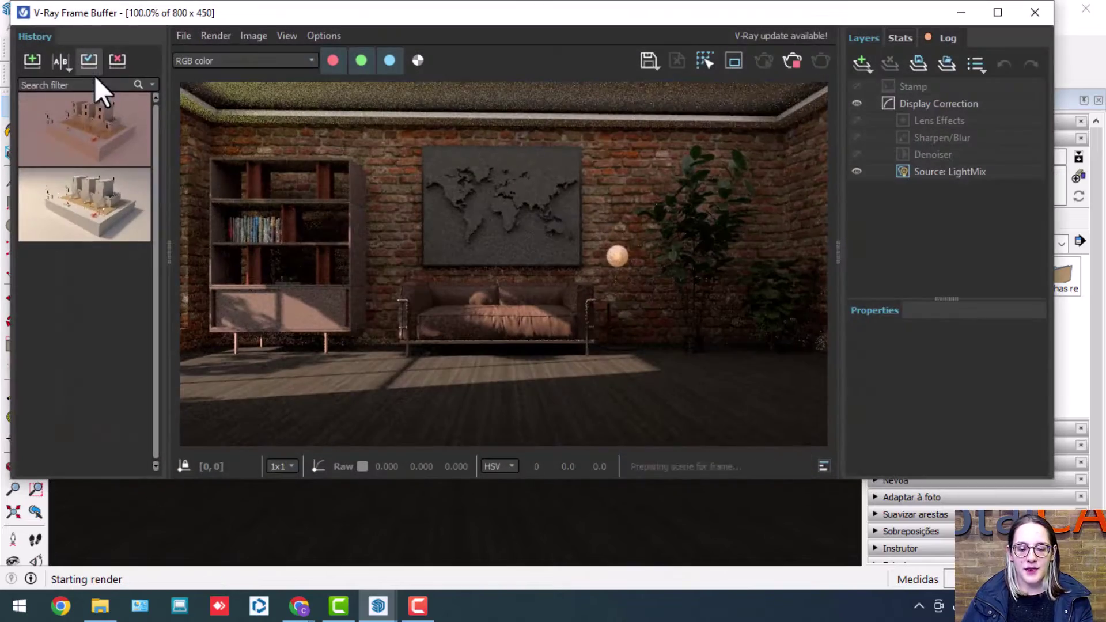
left_click(168, 253)
left_click(840, 258)
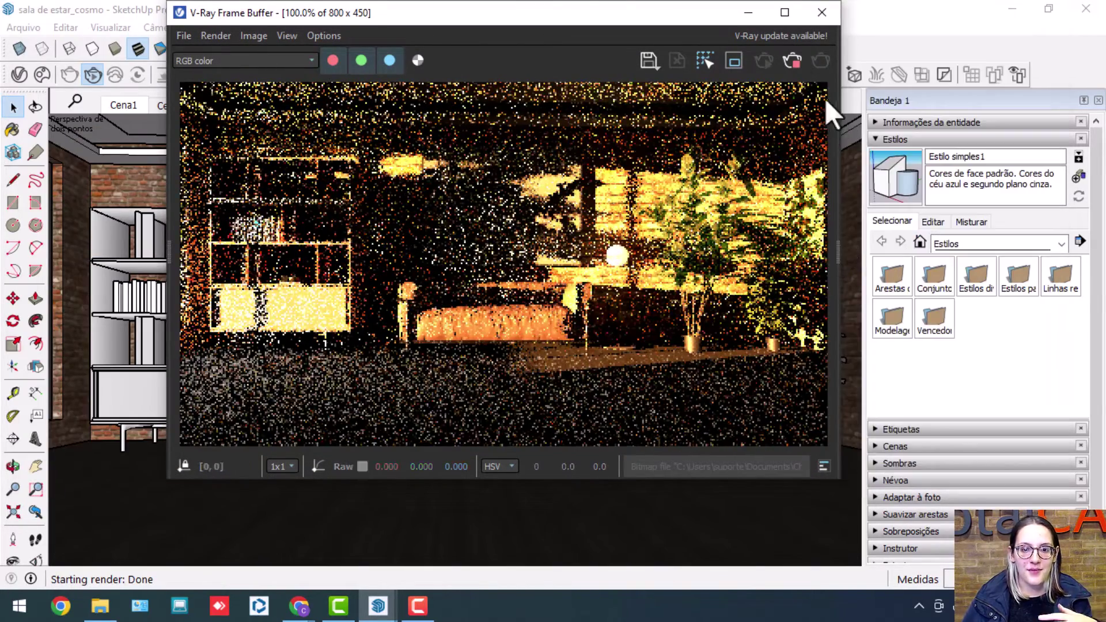
double_click(787, 12)
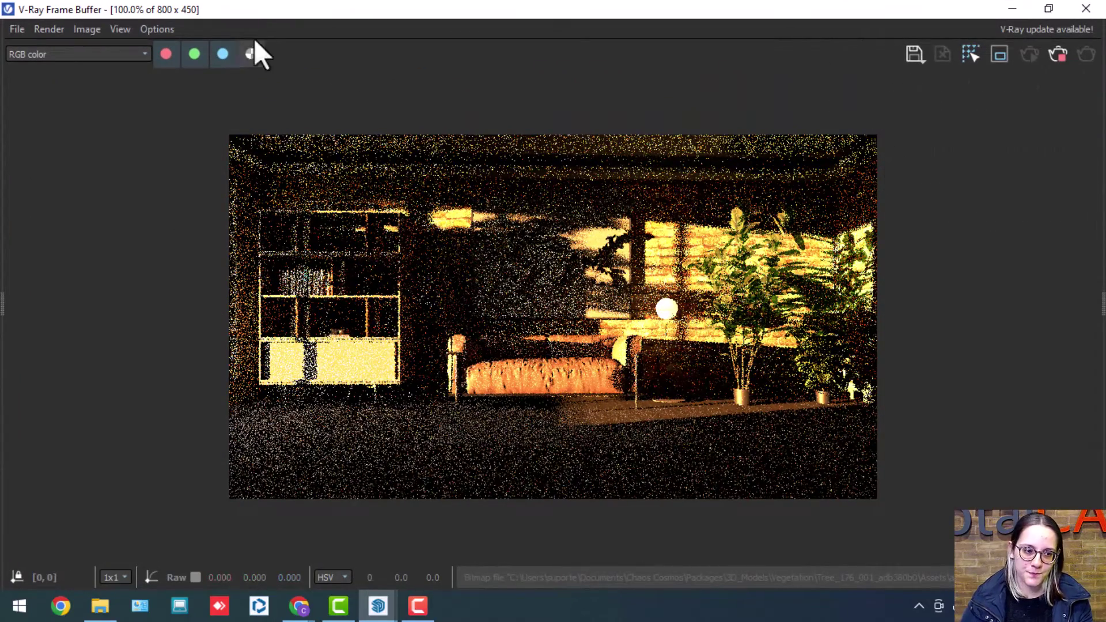
Step: Fit the rendered image to the frame buffer window and minimise it once the render finishes
left_click(119, 29)
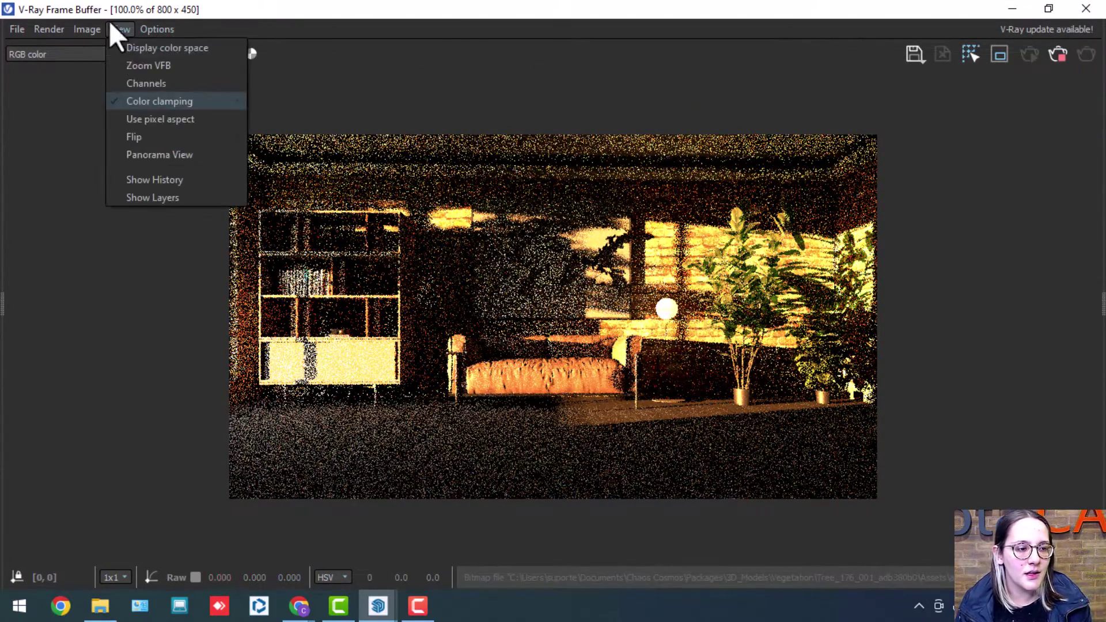
mouse_move(133, 67)
left_click(307, 118)
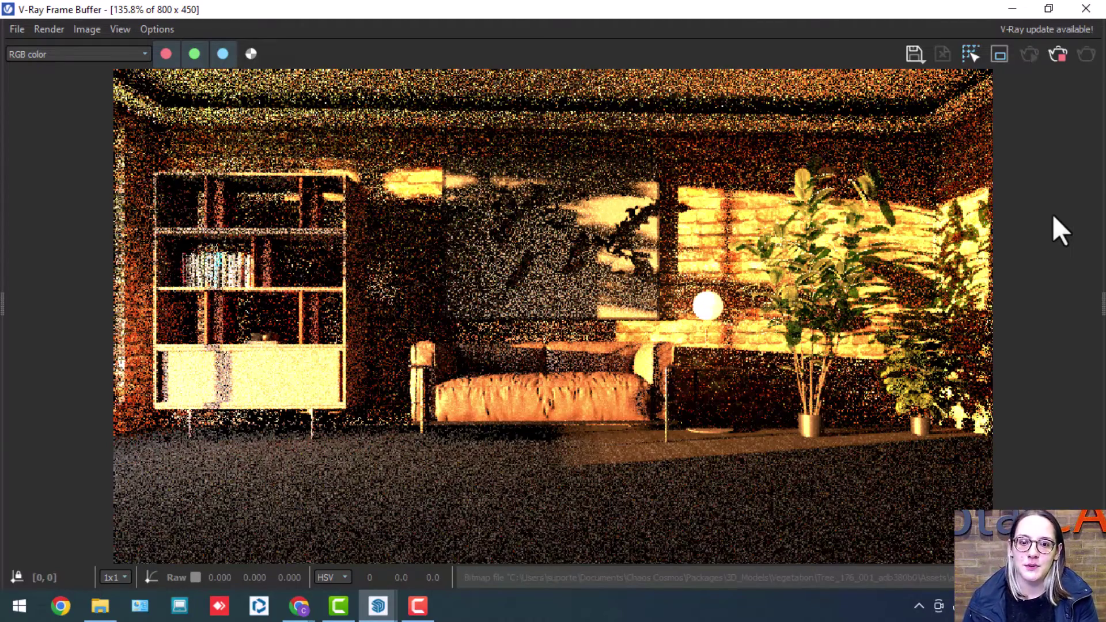
left_click(1086, 54)
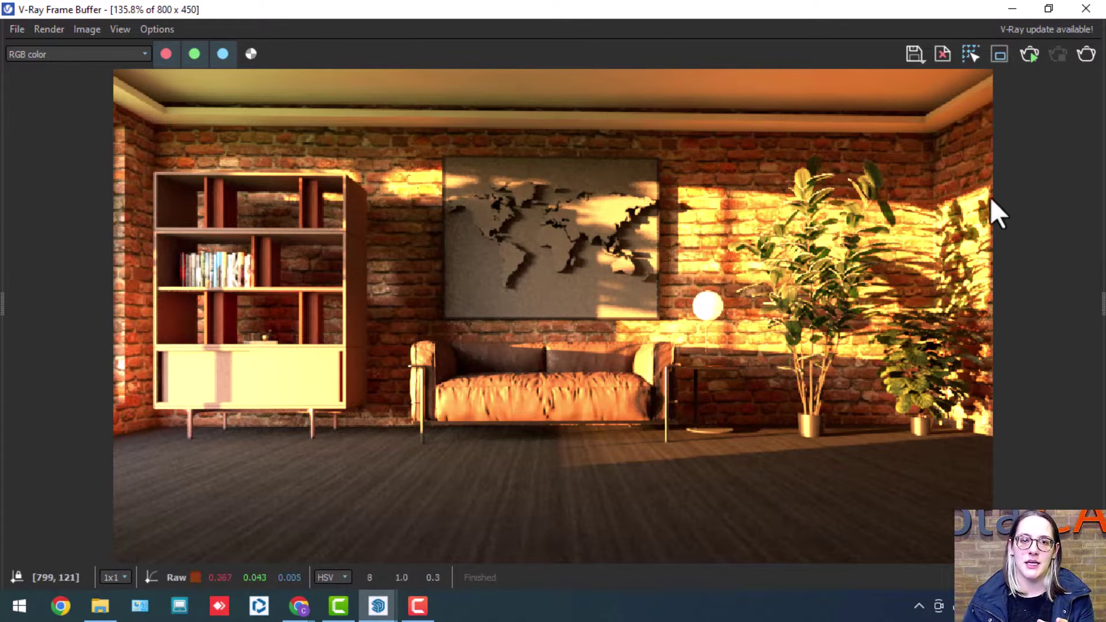
left_click(1013, 11)
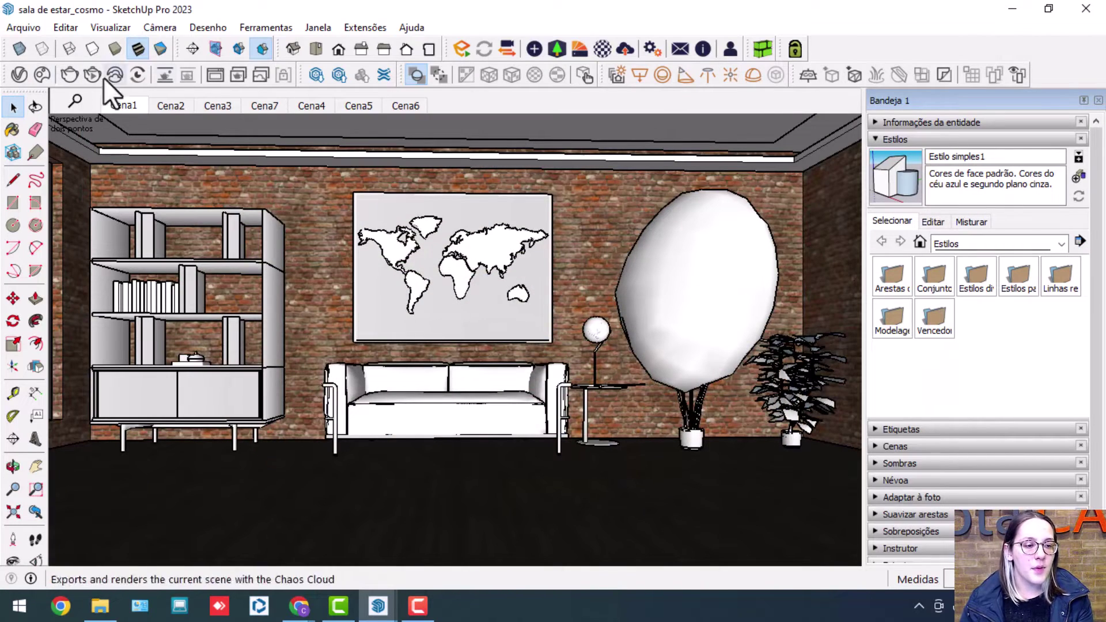
Step: Apply the bright daylight variant, third in the fourth row of the Light Gen results, and render the scene in a maximised frame buffer
left_click(617, 75)
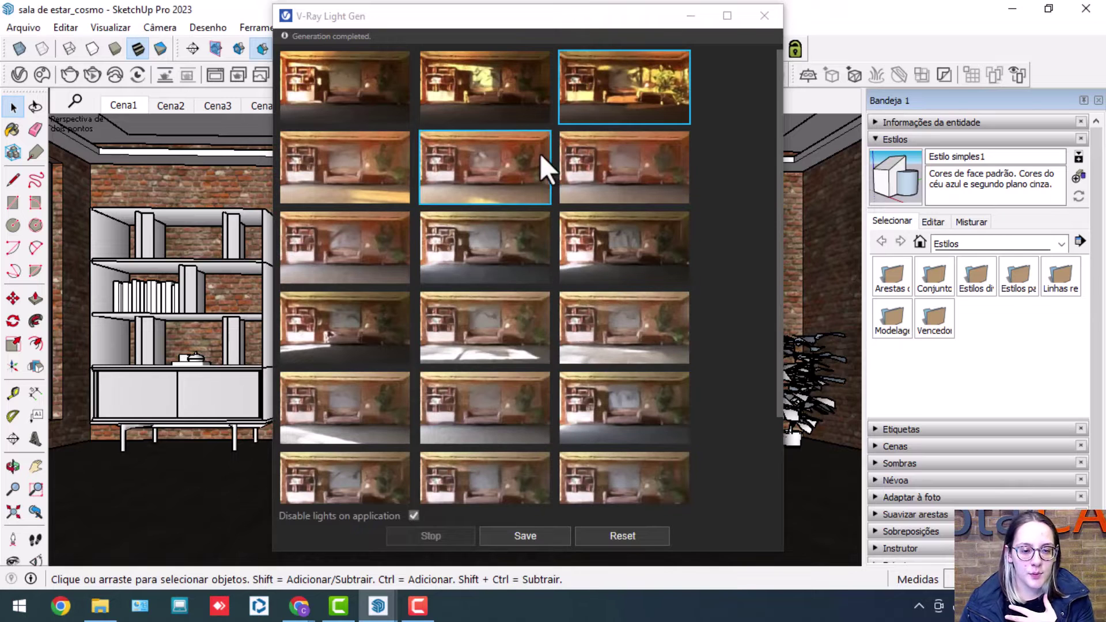
scroll(450, 265, "down", 1)
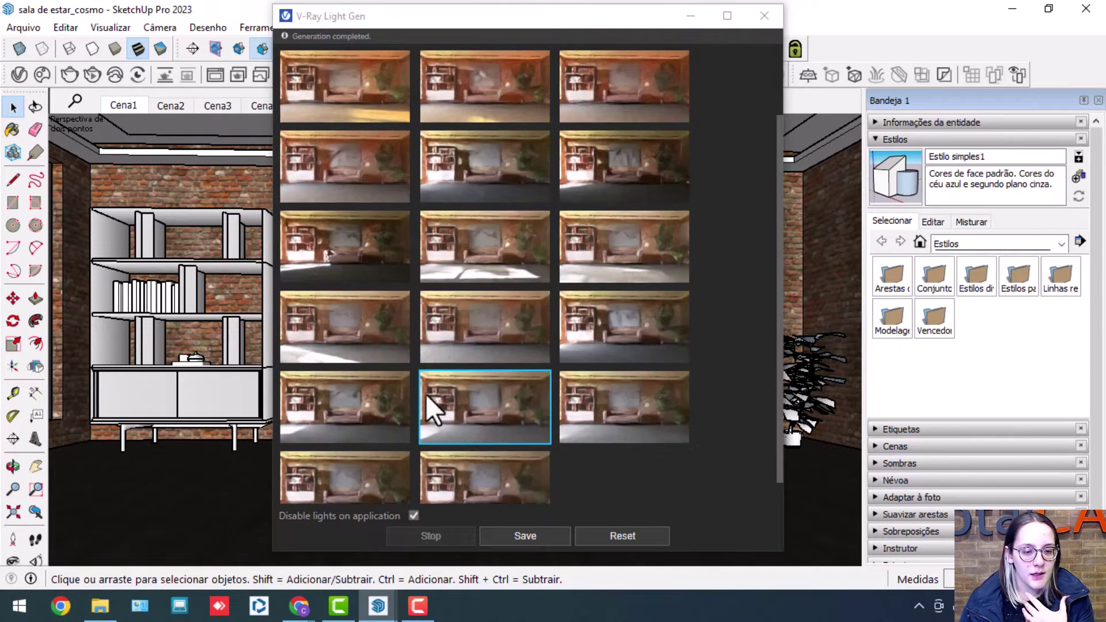
scroll(427, 395, "down", 1)
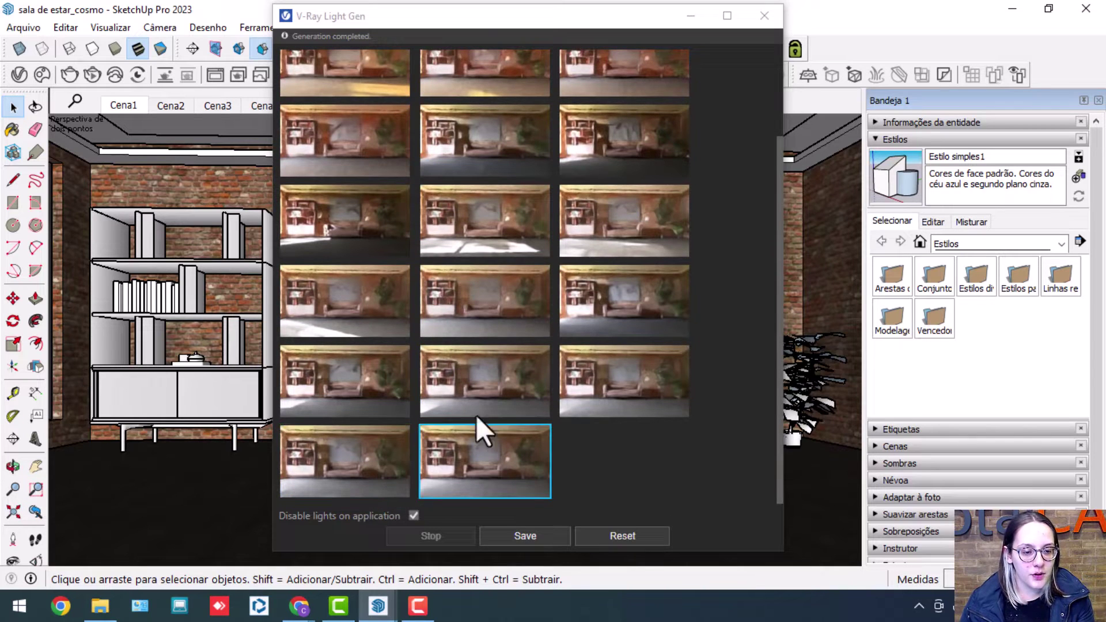
left_click(635, 236)
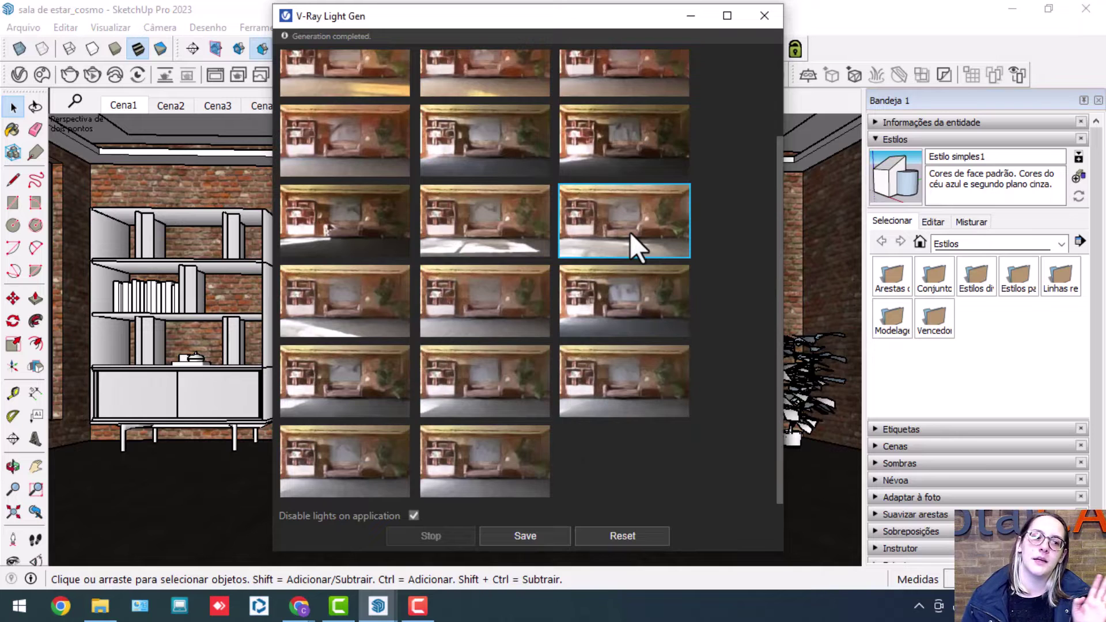
left_click(71, 77)
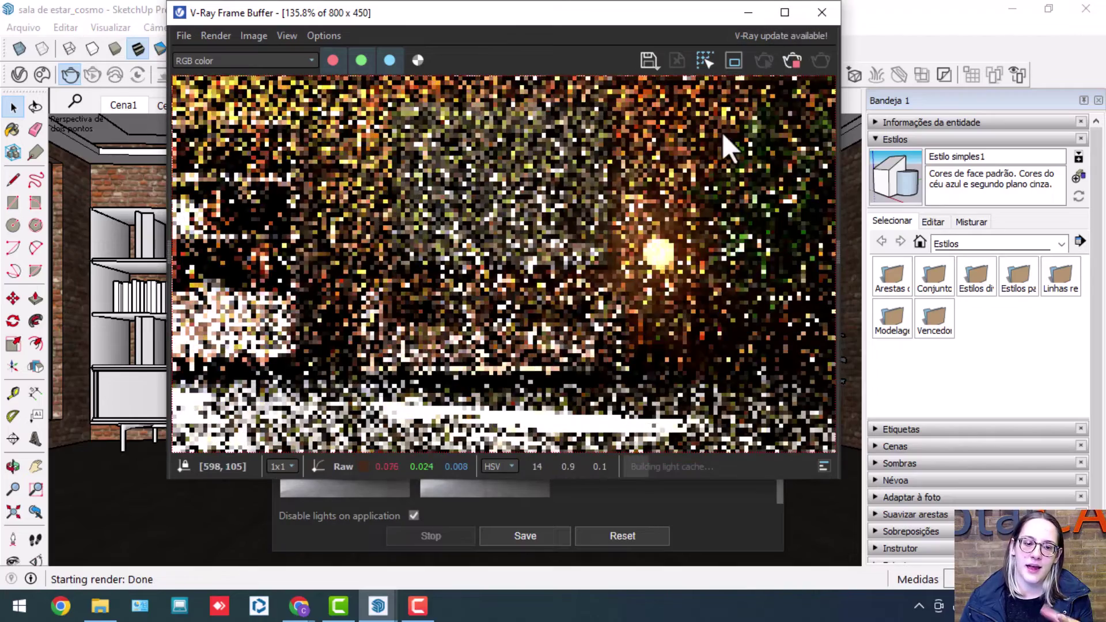
left_click(784, 12)
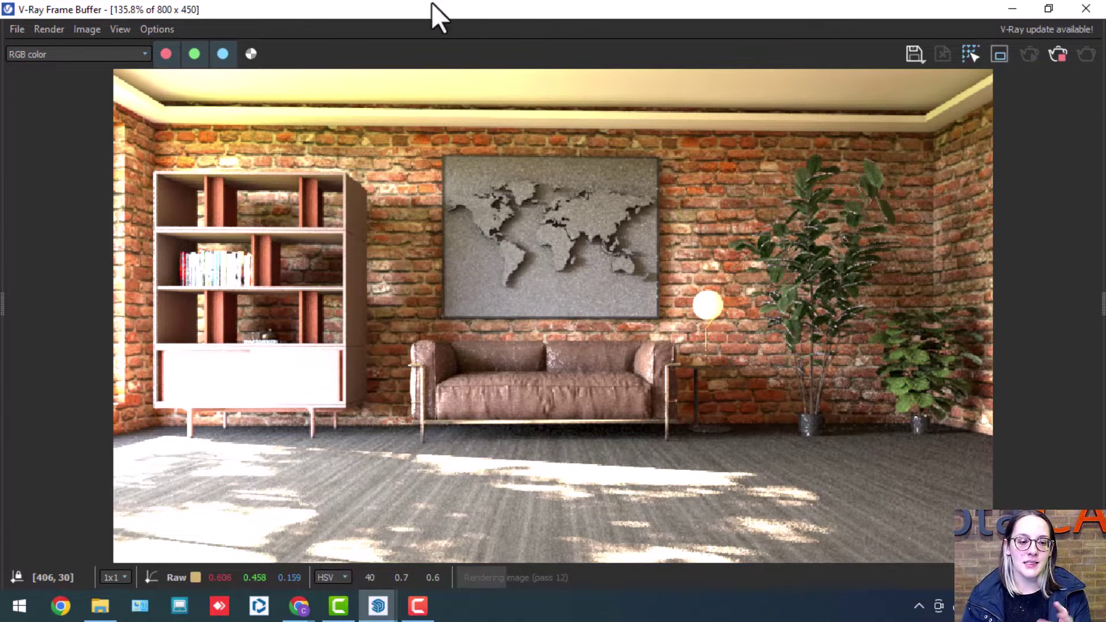
Step: Stop the living room render and minimise the frame buffer
left_click(1059, 55)
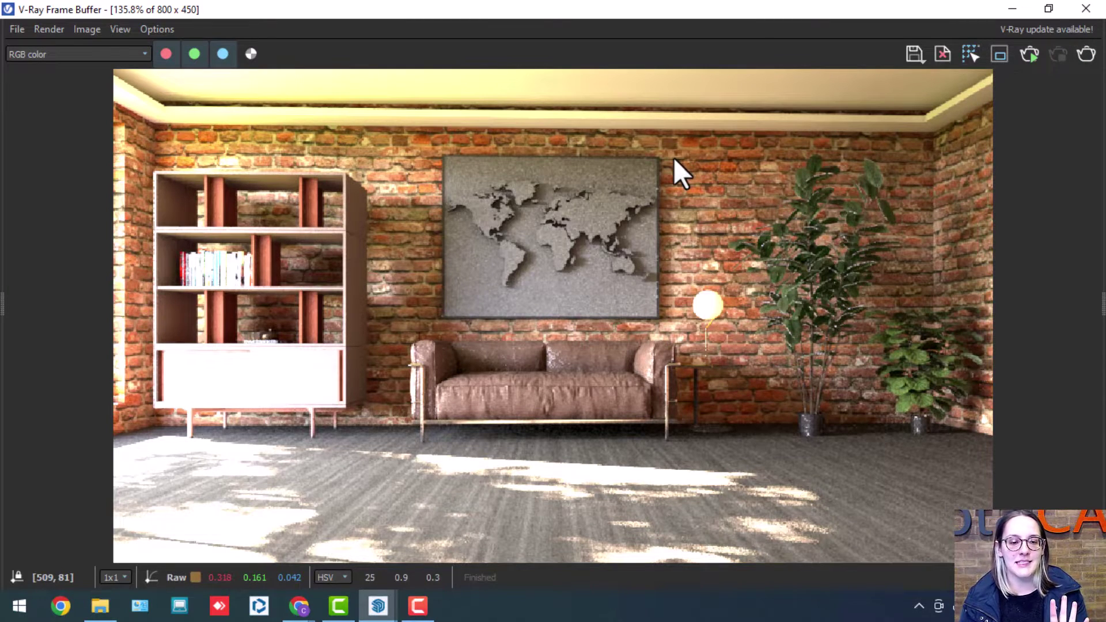
left_click(1015, 8)
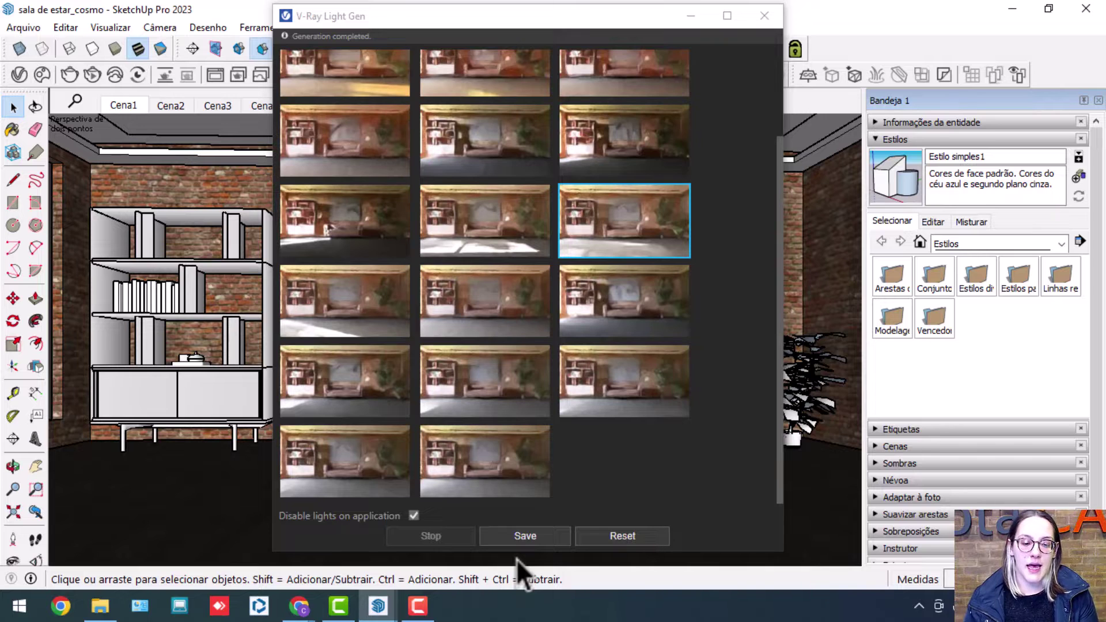
Step: Save the generated lighting variants to the desktop (Área de Trabalho) as a V-Ray Lighting Scenarios file named configuração_light gen
left_click(537, 528)
scroll(360, 214, "up", 3)
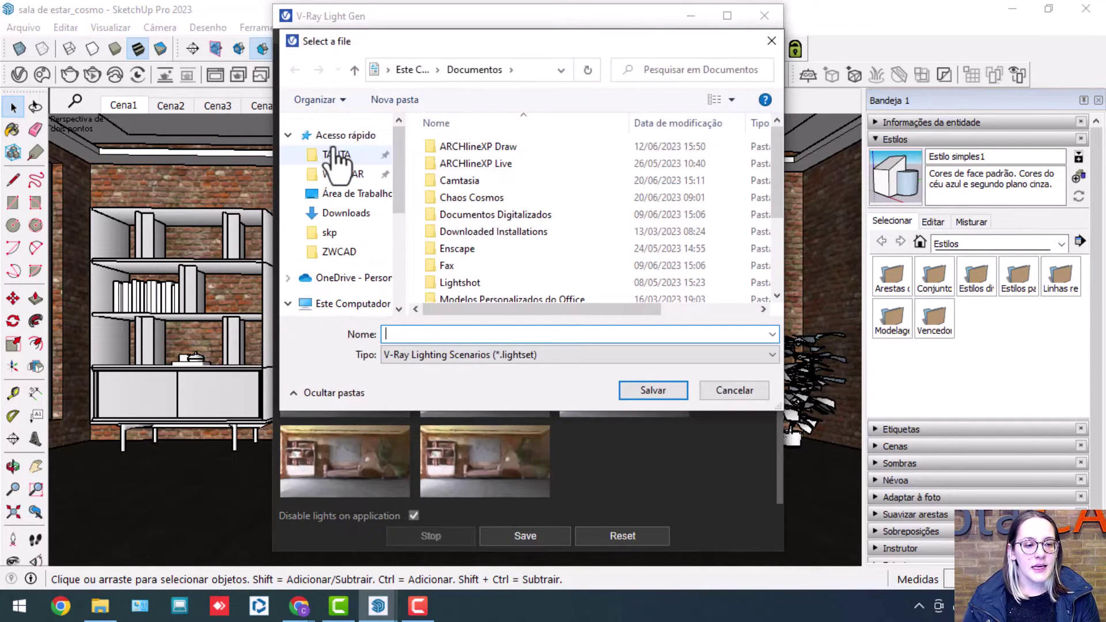
left_click(358, 194)
left_click(523, 330)
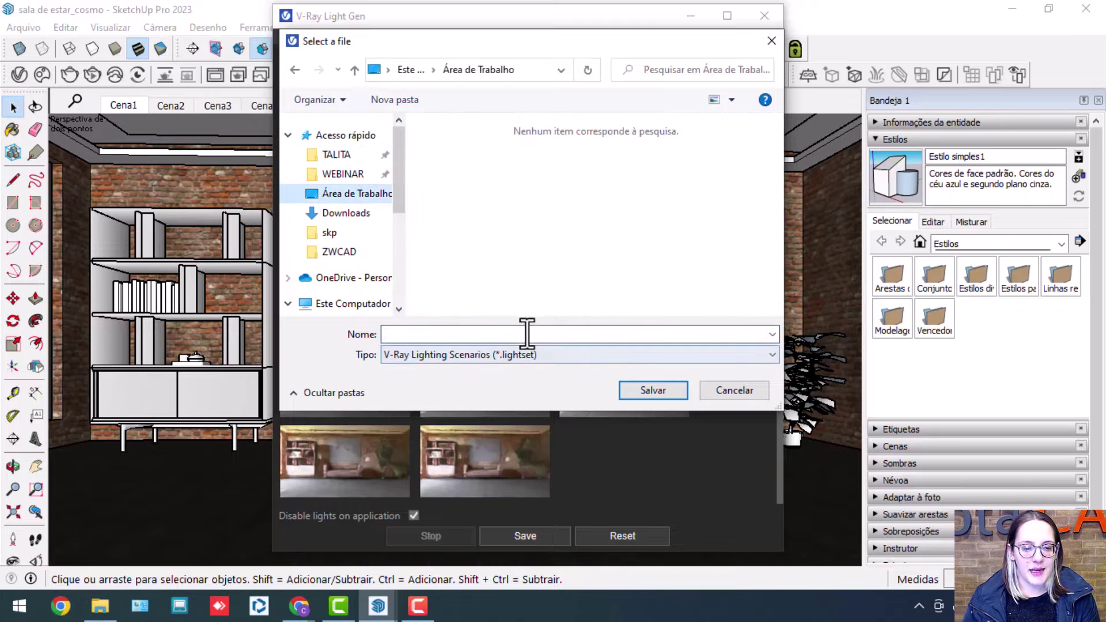
type("cof")
key("BackSpace")
type("sm")
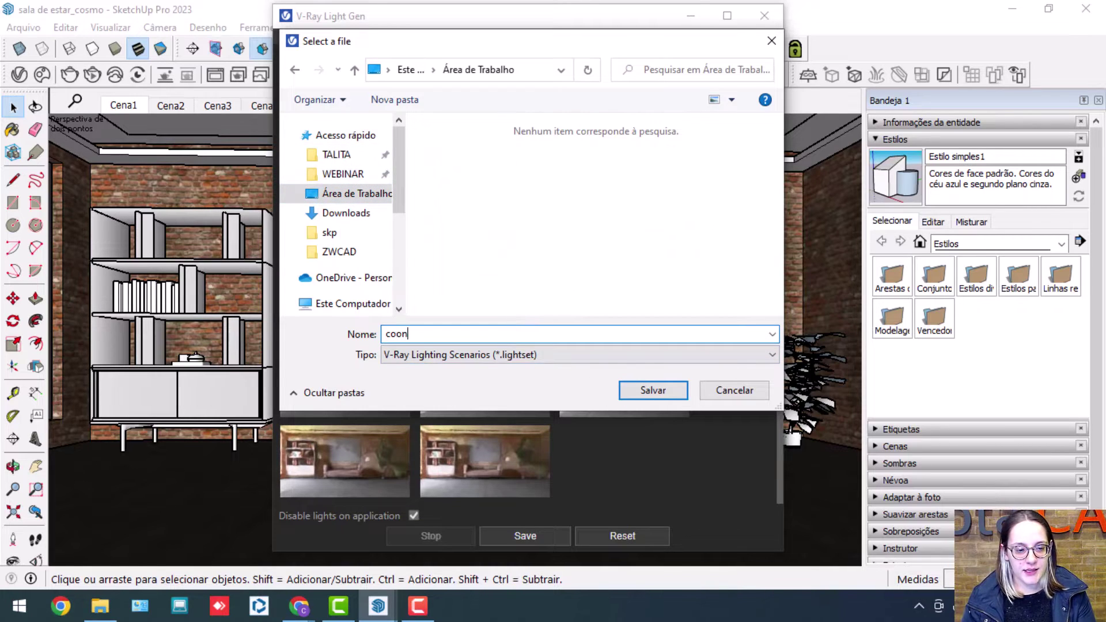
key("BackSpace")
key("BackSpace")
type("nfigu")
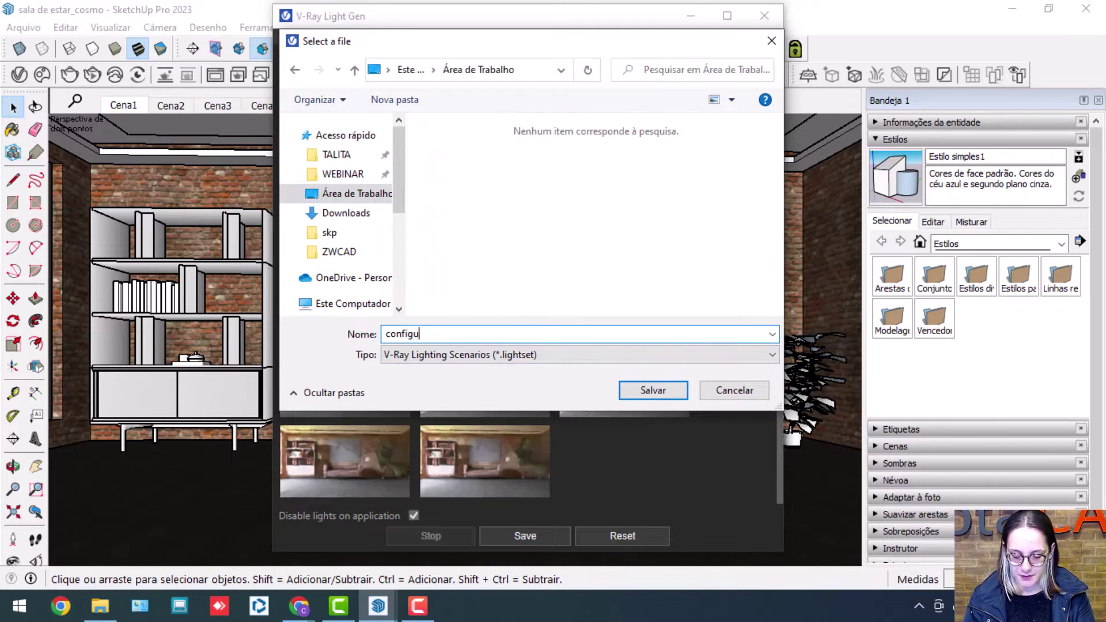
type("raçã")
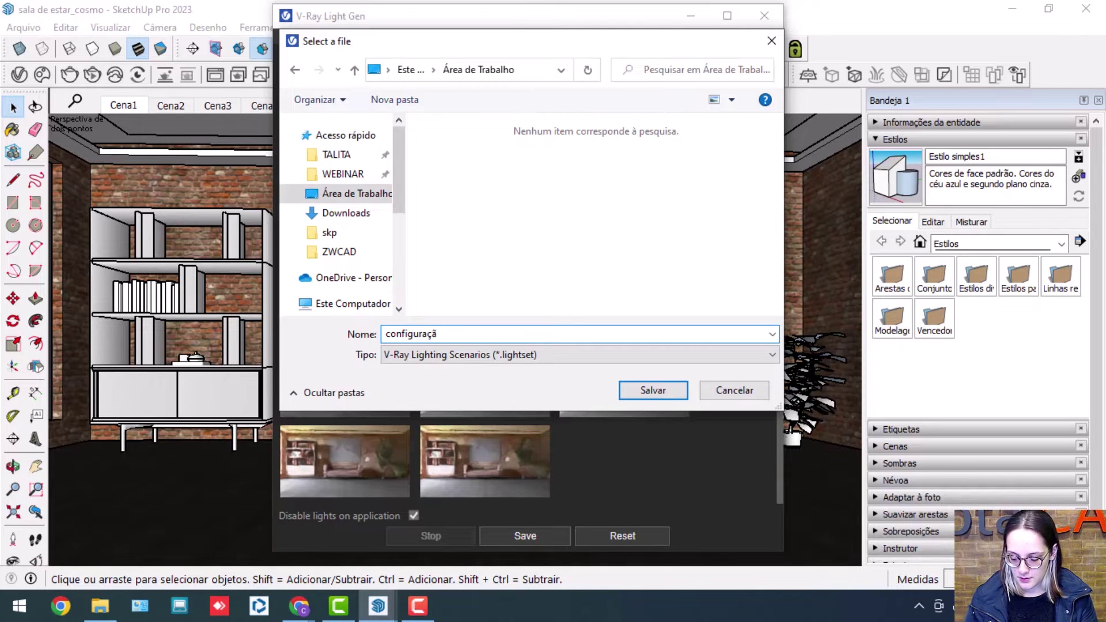
type("o_lig")
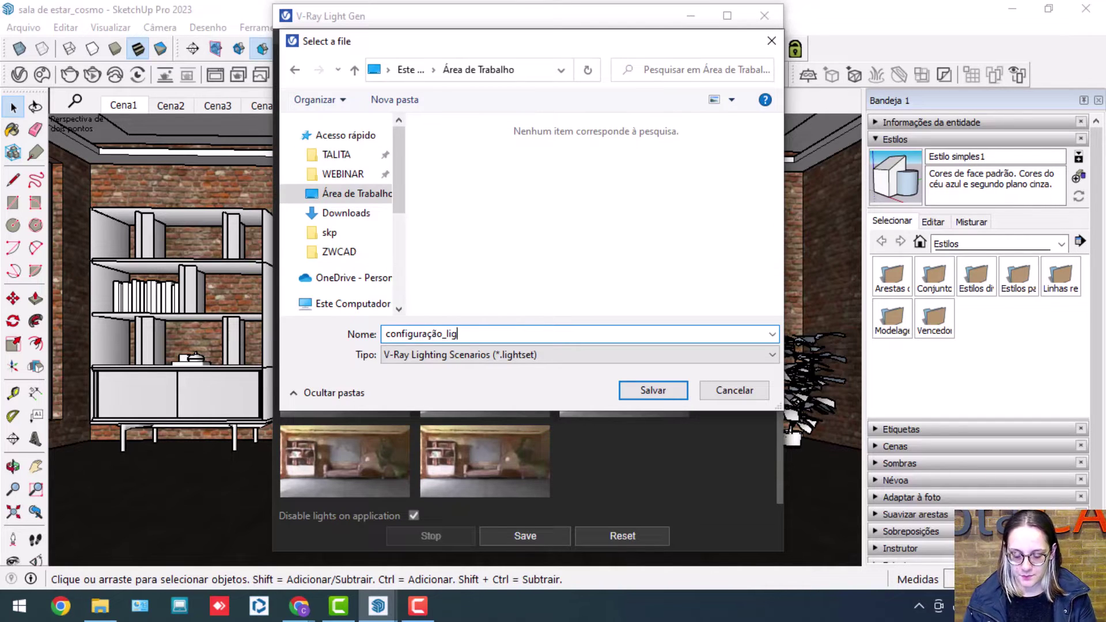
type("ht gen")
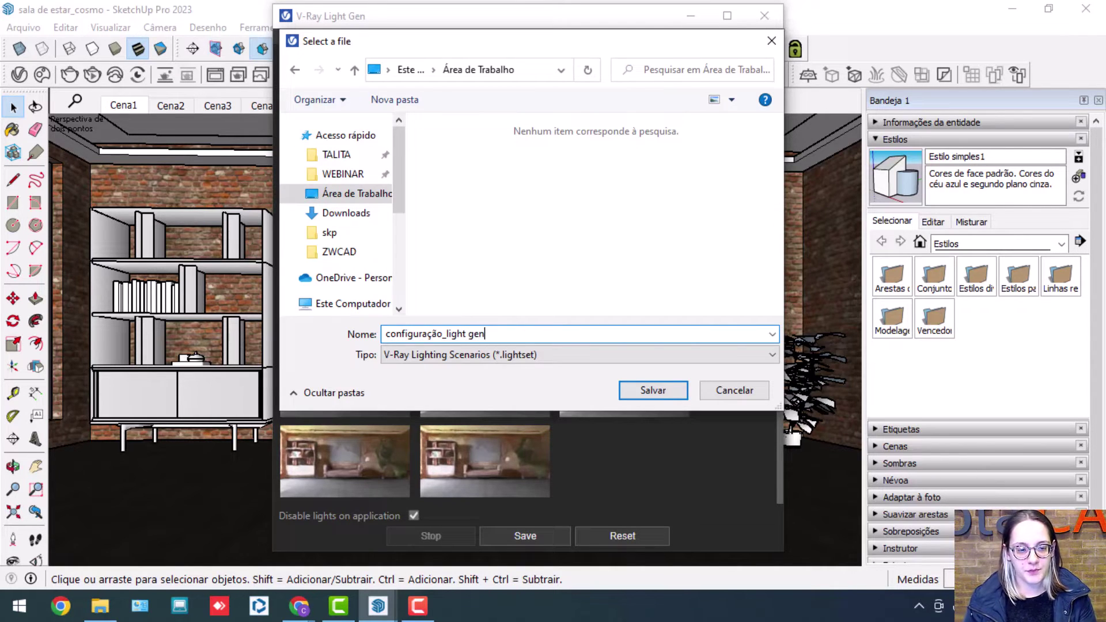
left_click(656, 391)
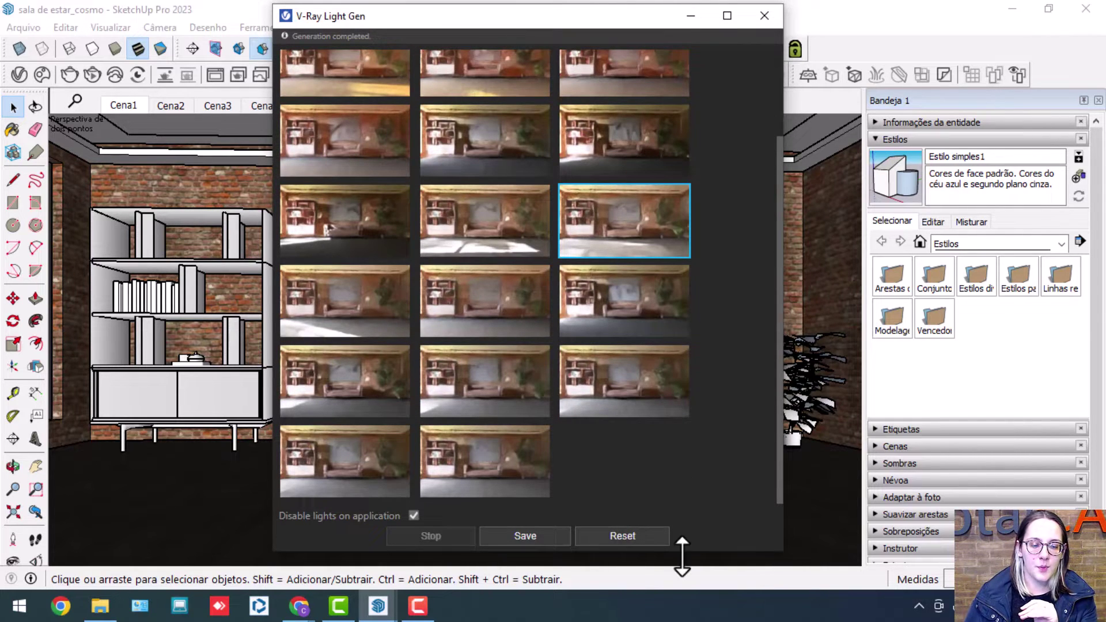
Step: Reset Light Gen, load configuração_light gen.lightset from the desktop and review the restored lighting variants
left_click(642, 542)
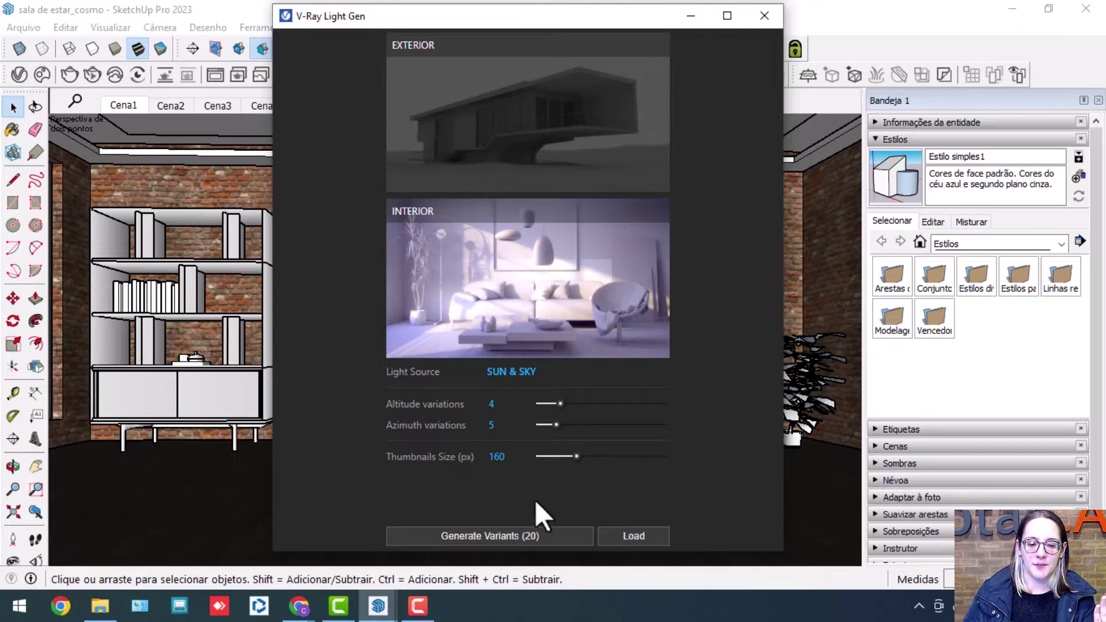
left_click(633, 537)
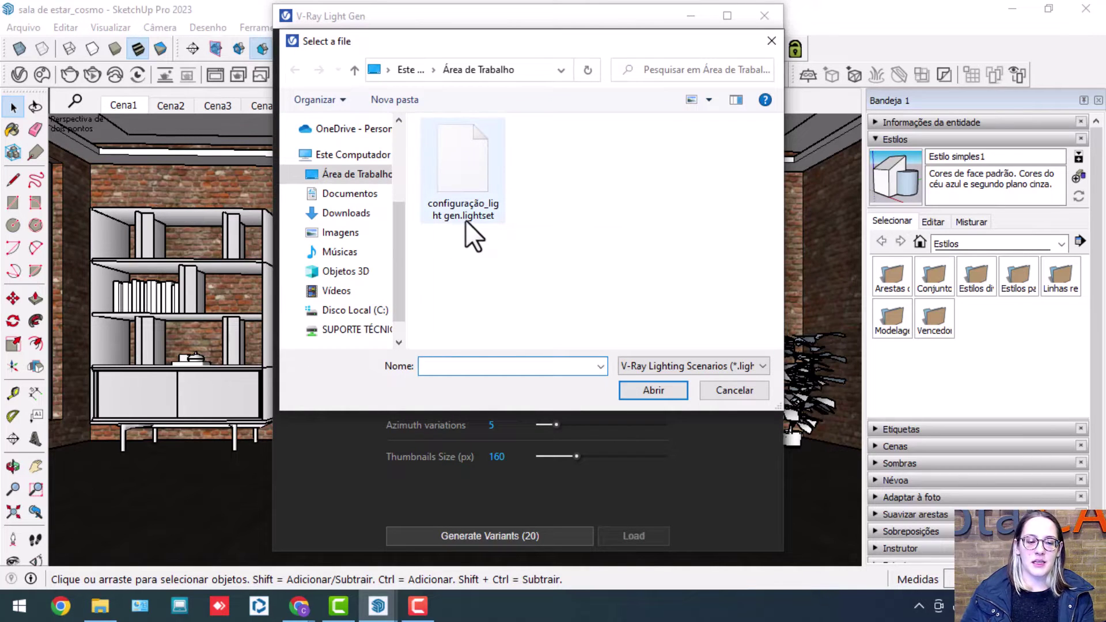
left_click(447, 153)
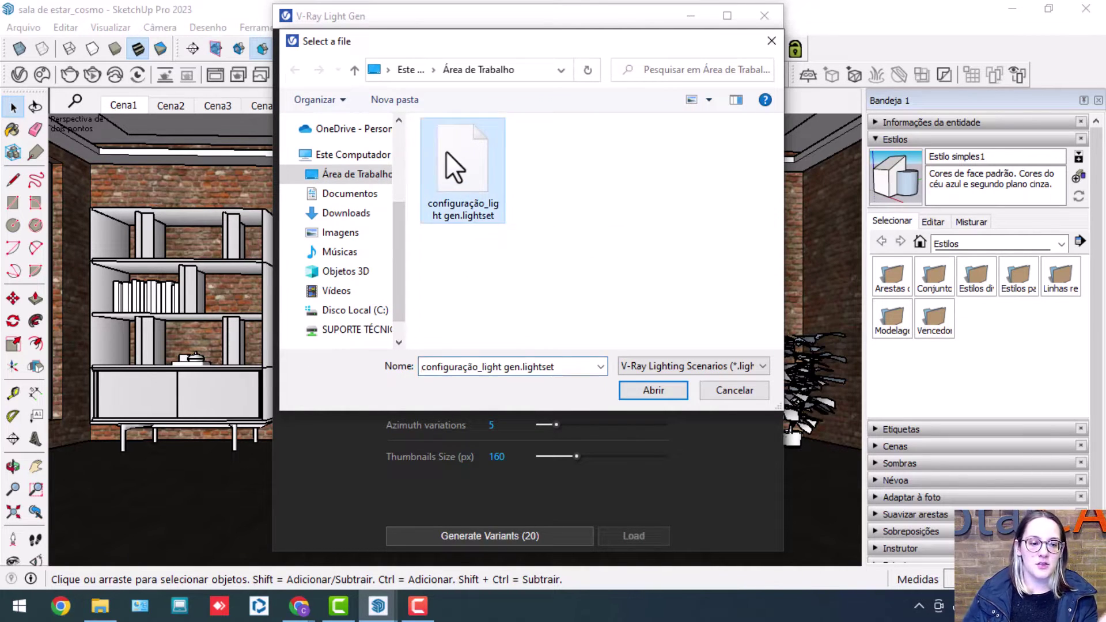
left_click(669, 389)
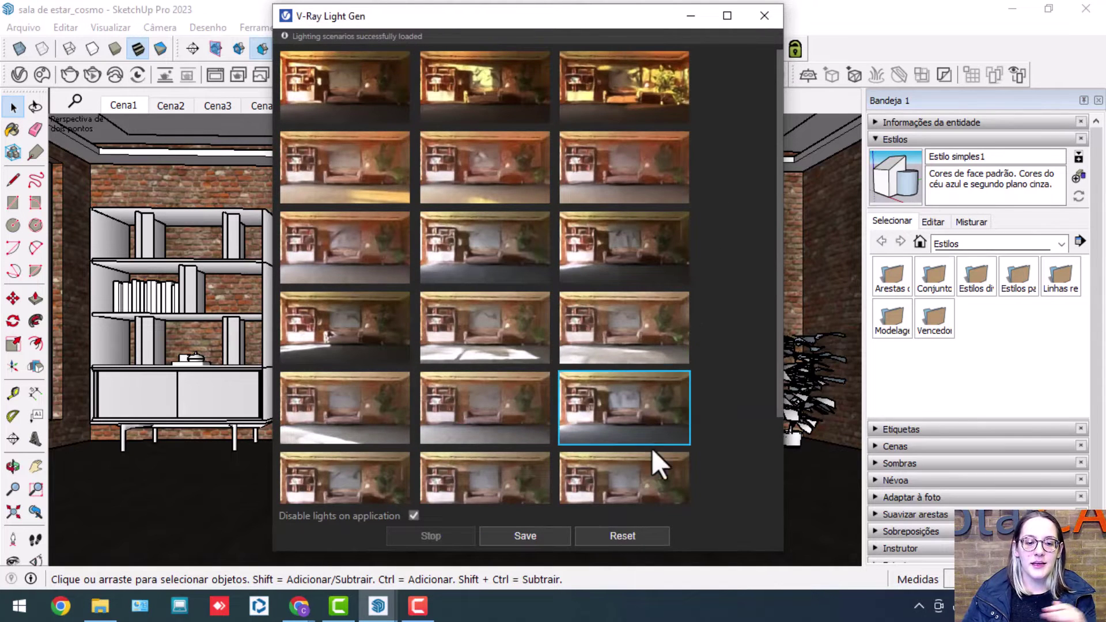
scroll(728, 110, "down", 3)
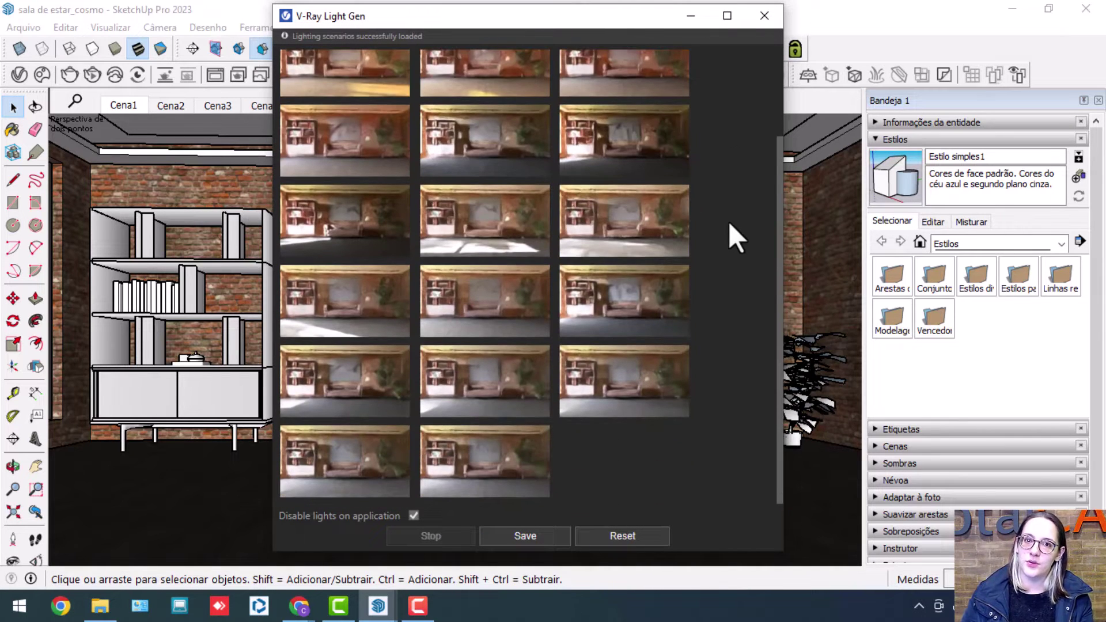
scroll(762, 315, "up", 1)
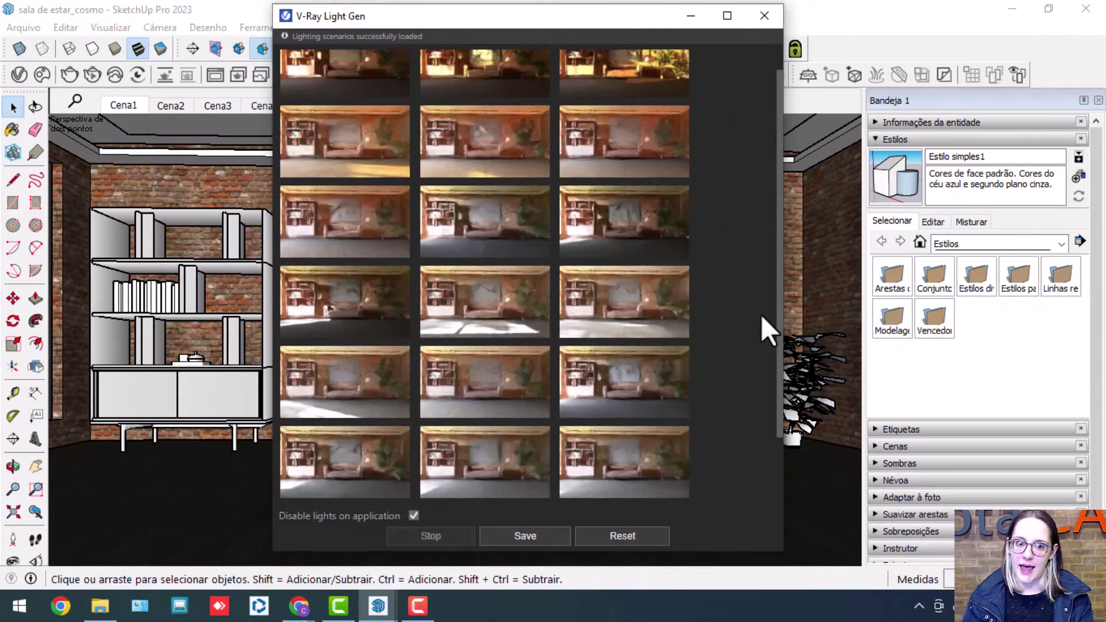
scroll(762, 314, "up", 1)
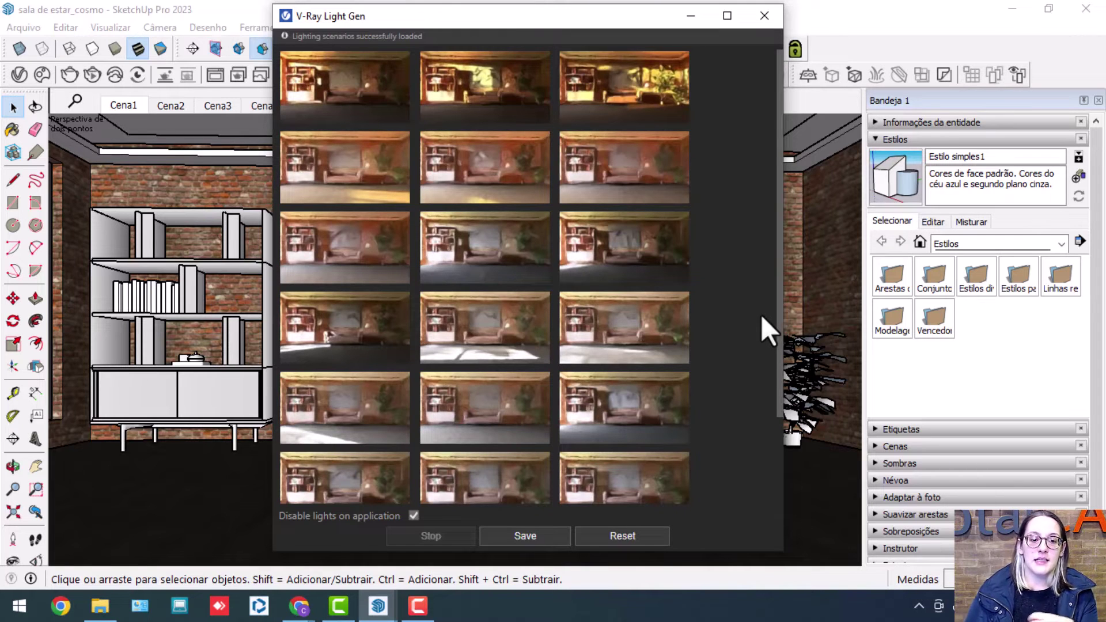
scroll(753, 326, "down", 2)
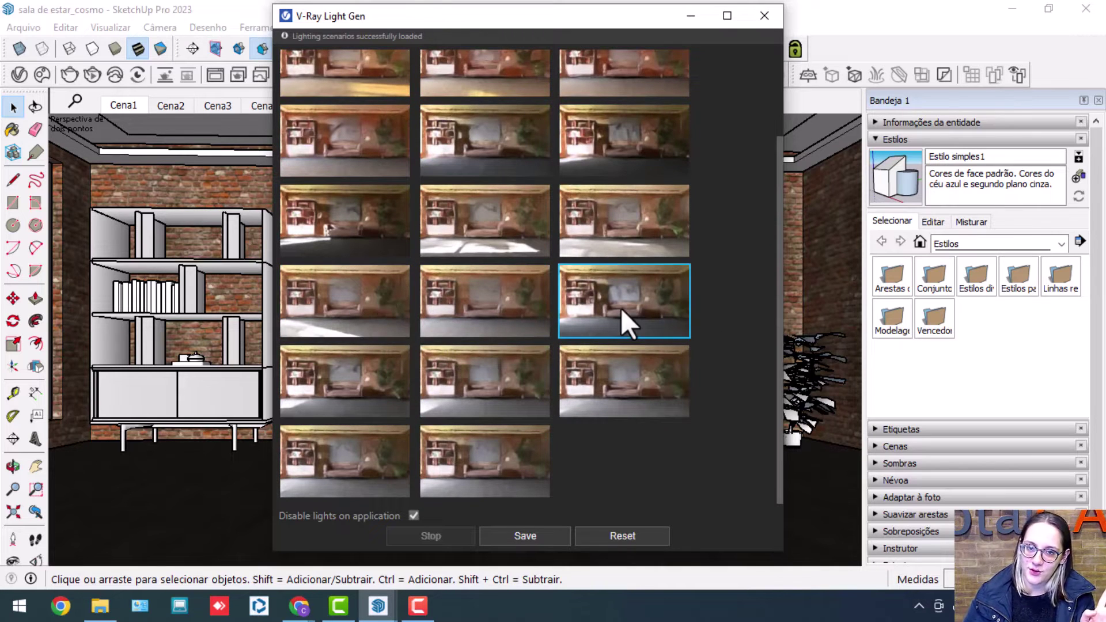
scroll(753, 454, "up", 2)
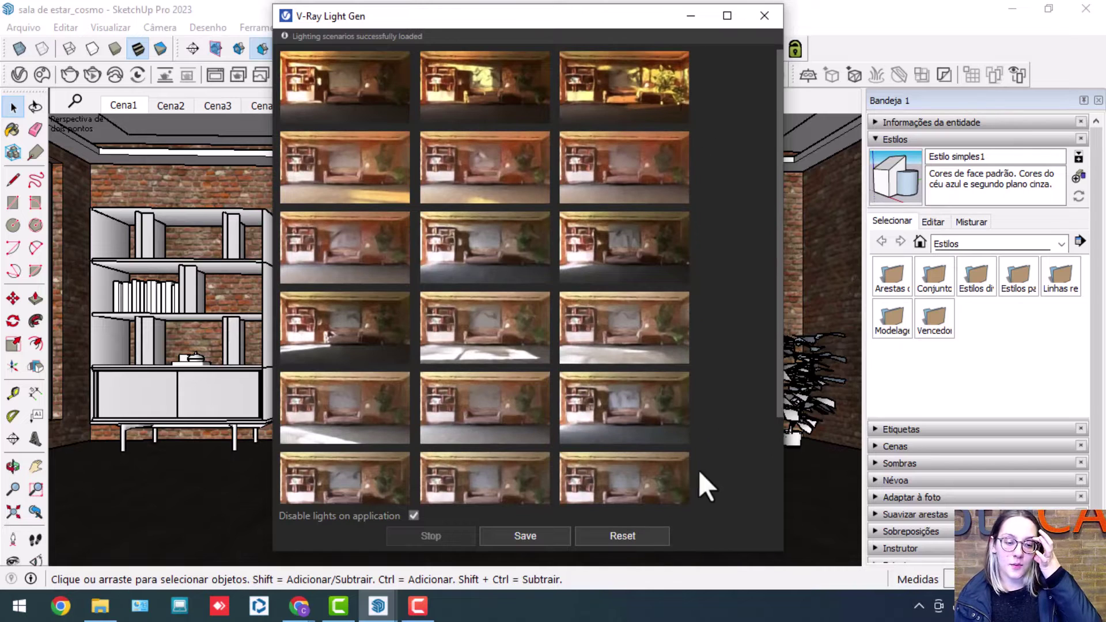
Step: Reset Light Gen and frame an exterior corner view of the brick house with both trees in front of its window
left_click(643, 528)
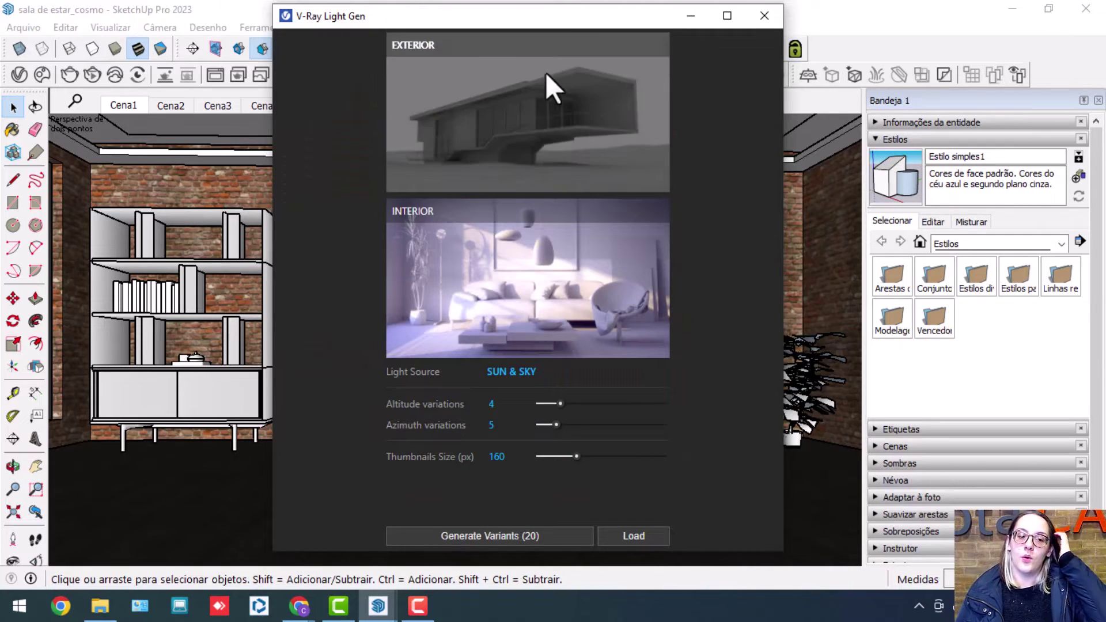
left_click(691, 15)
scroll(614, 190, "down", 5)
mouse_move(614, 190)
middle_mouse_down()
mouse_move(662, 283)
mouse_move(566, 262)
mouse_move(536, 220)
mouse_move(438, 231)
mouse_move(353, 205)
mouse_move(514, 297)
mouse_move(493, 363)
middle_mouse_up()
scroll(566, 262, "down", 3)
scroll(457, 259, "up", 3)
middle_click_drag(457, 260, 721, 321)
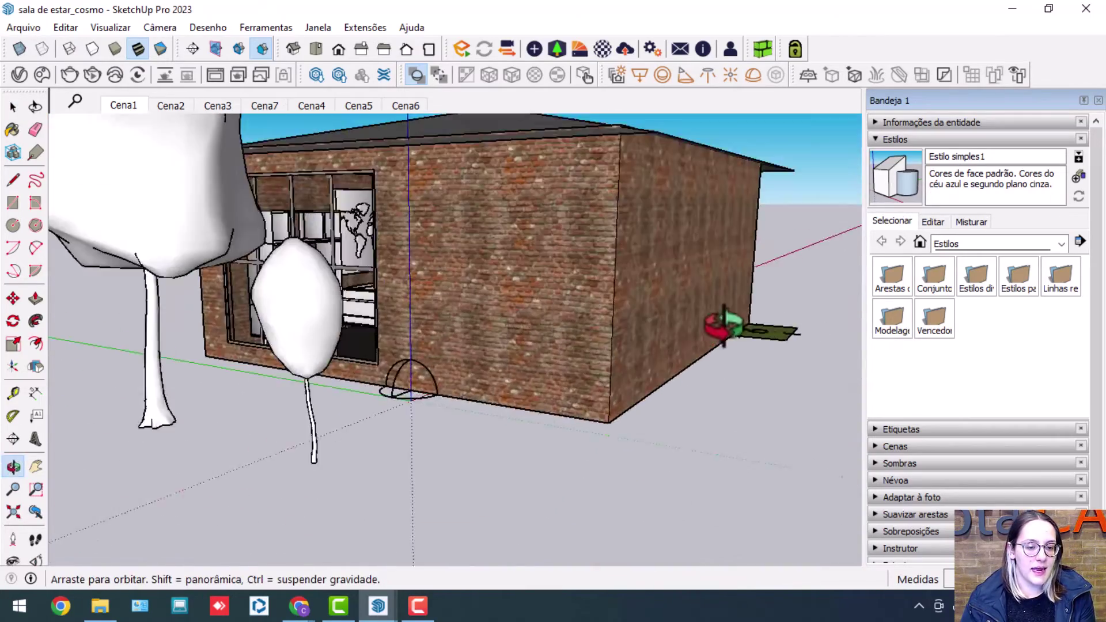
scroll(723, 364, "down", 2)
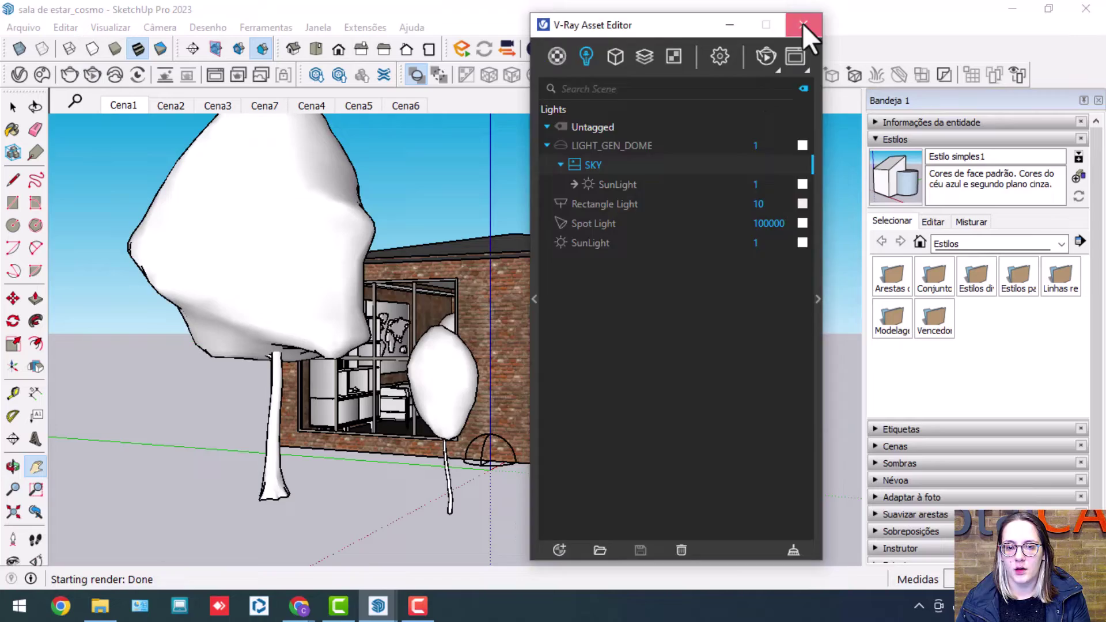
left_click(802, 25)
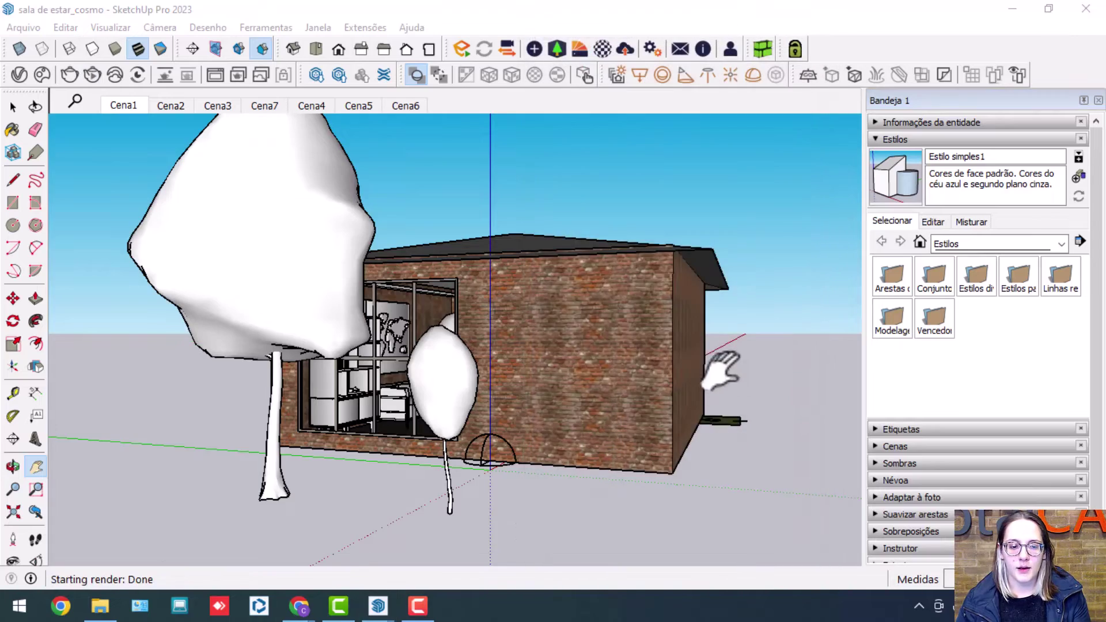
middle_click_drag(724, 371, 647, 308)
middle_click_drag(474, 353, 501, 311)
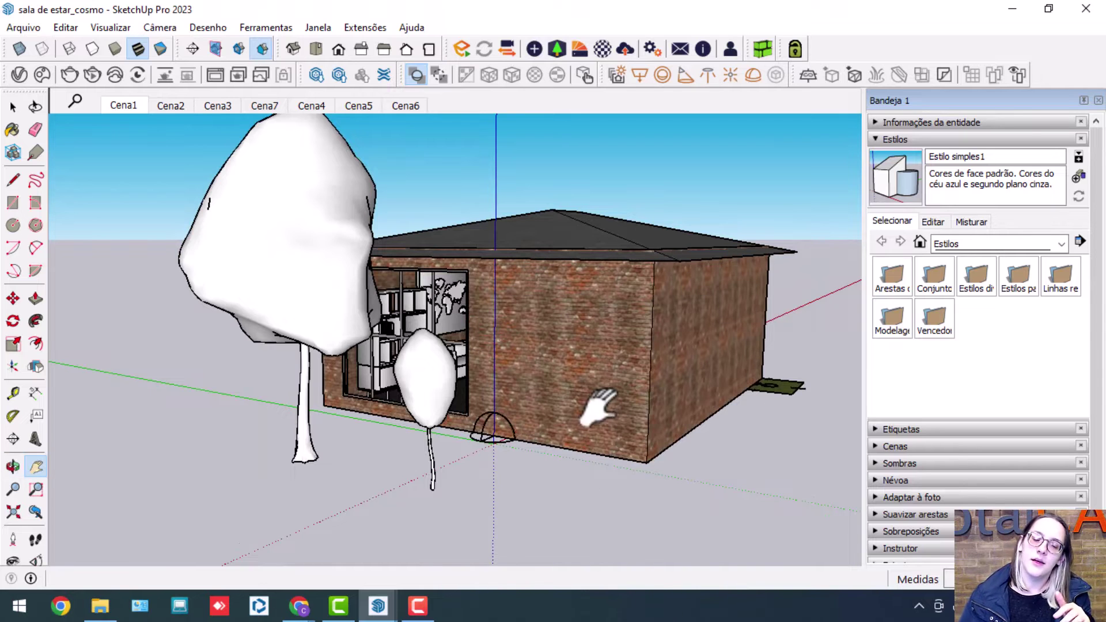
middle_click_drag(545, 369, 513, 370, "shift")
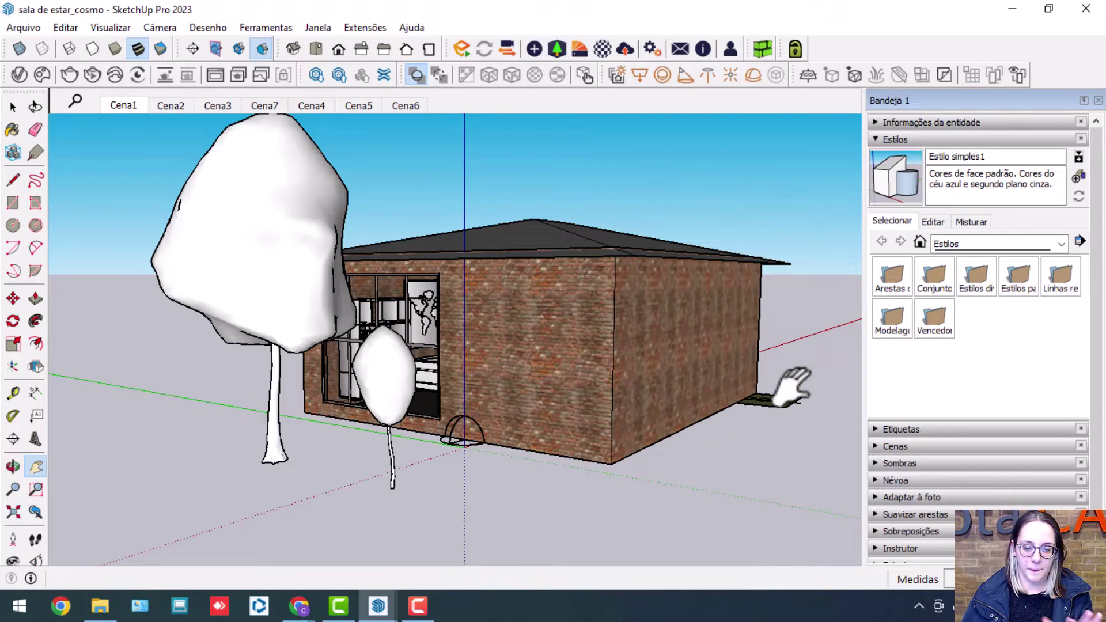
Step: Generate 20 exterior sun and sky lighting variants in Light Gen with 4 altitude and 5 azimuth variations
left_click(612, 76)
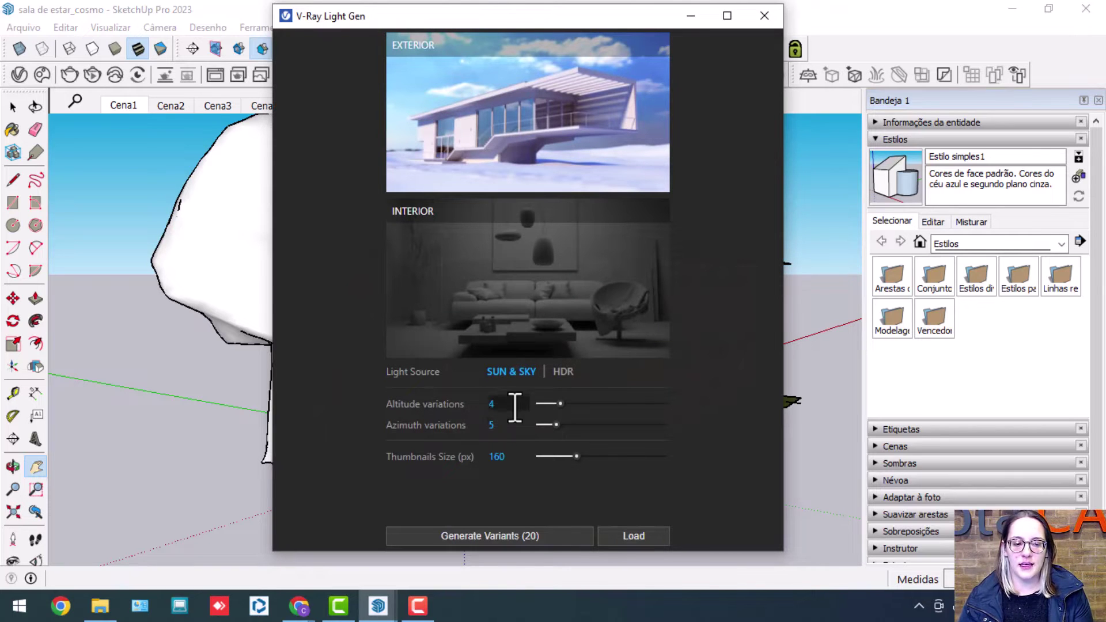
left_click(547, 537)
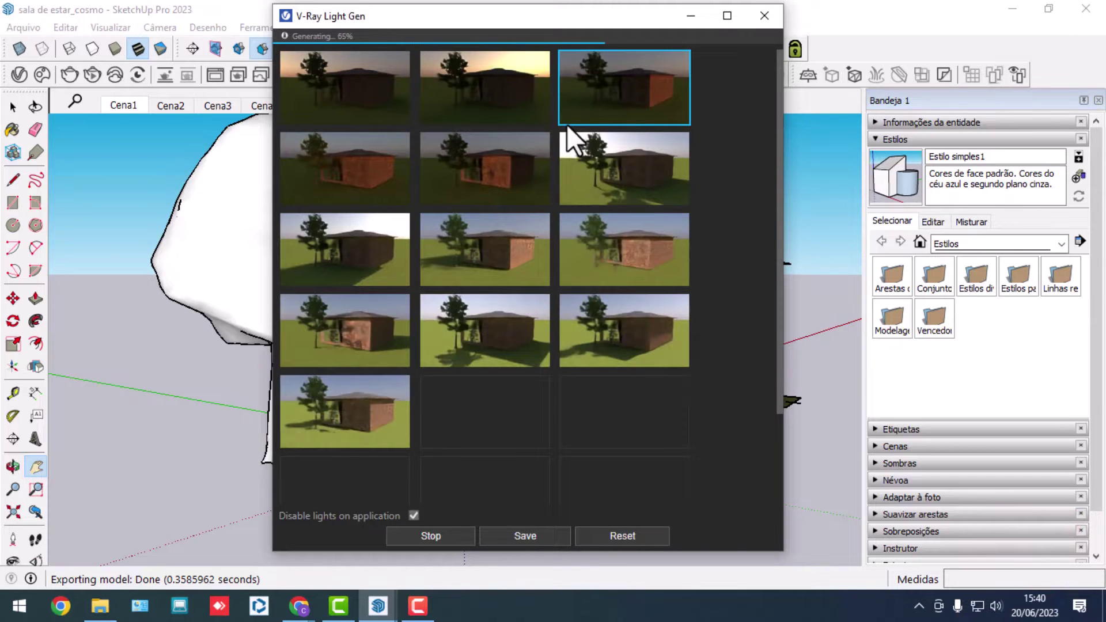
scroll(744, 366, "down", 2)
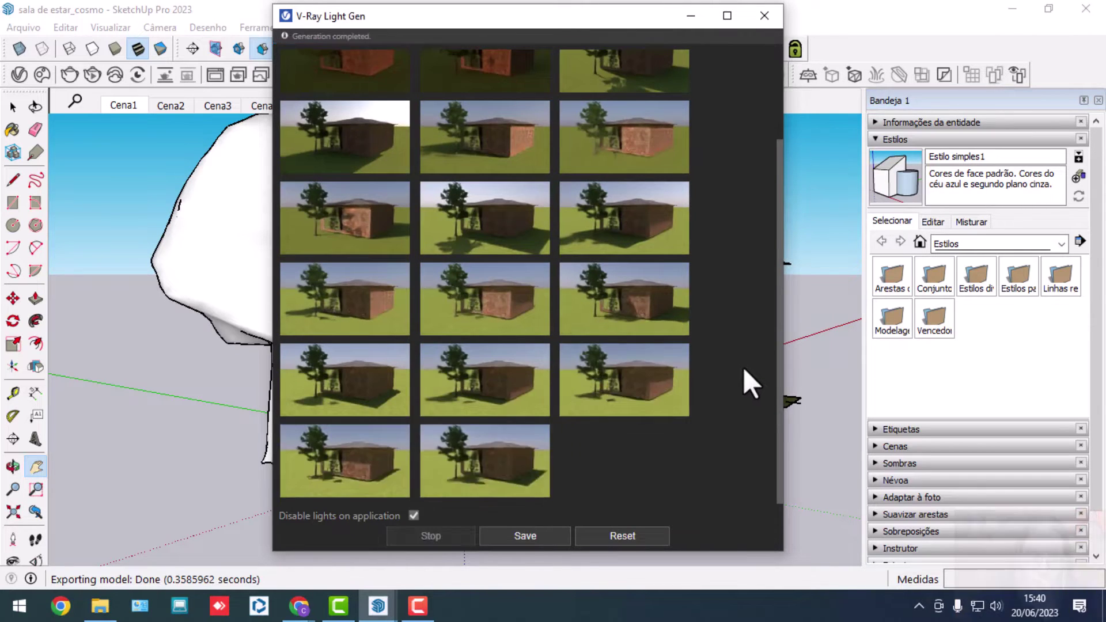
scroll(743, 368, "up", 2)
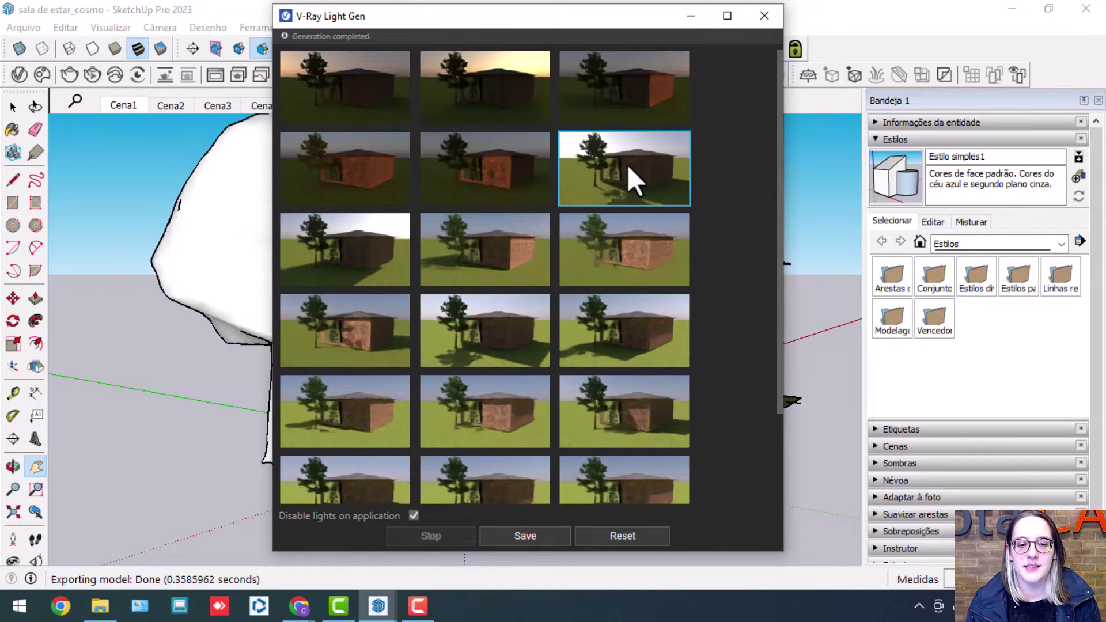
Step: Apply the backlit daylight variant, third in the second row, and render the house interactively in a maximised frame buffer
mouse_move(631, 18)
left_mouse_down()
mouse_move(649, 134)
mouse_move(811, 120)
left_mouse_up()
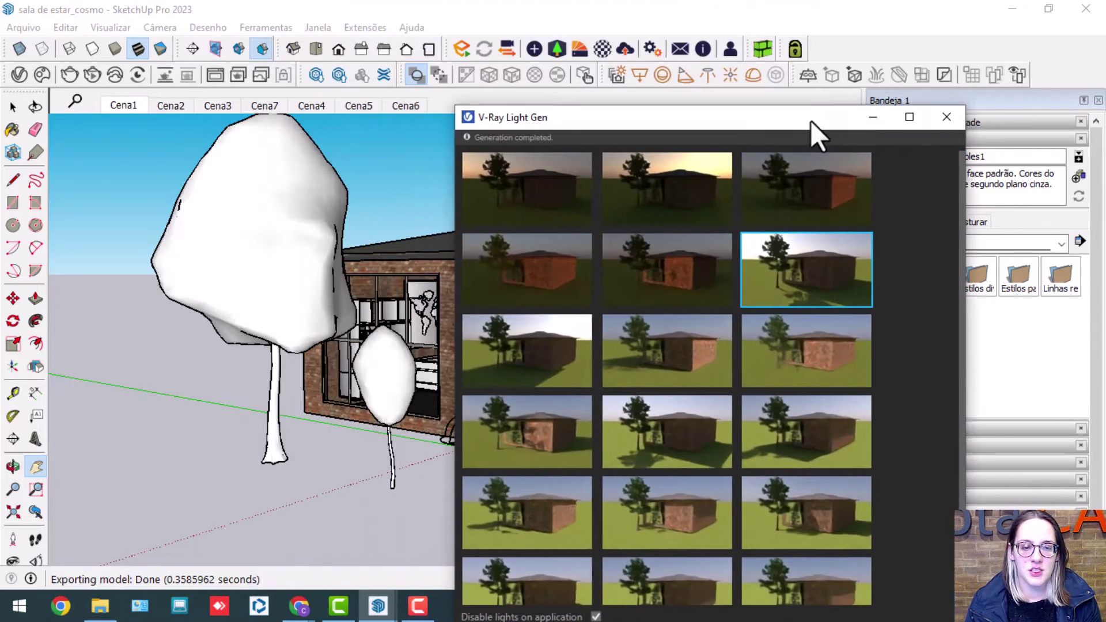
left_click(92, 75)
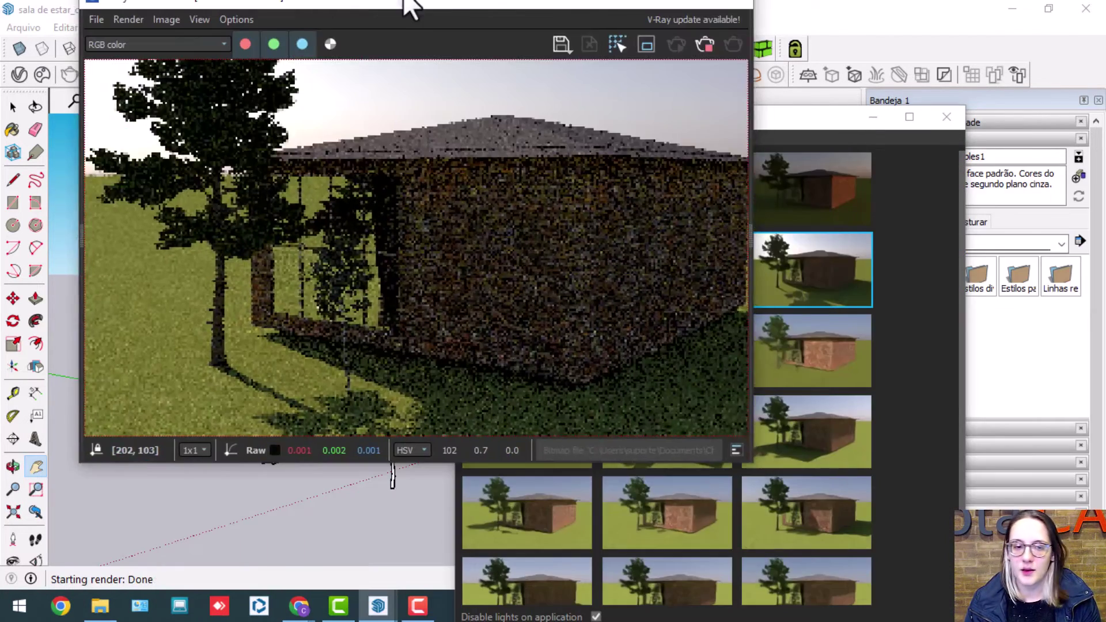
double_click(506, 12)
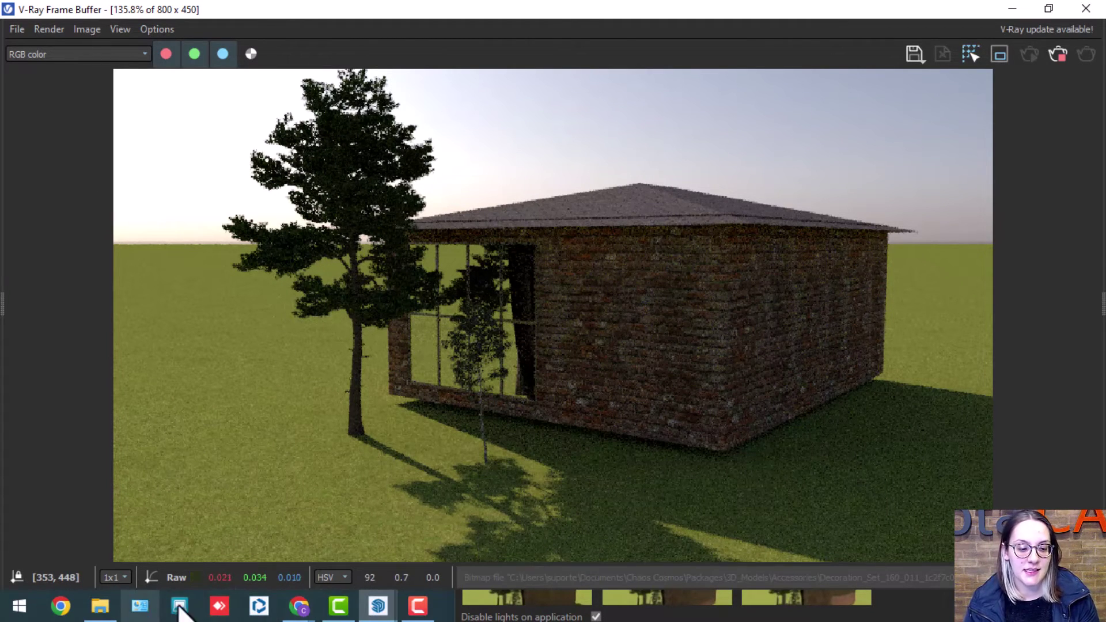
left_click(1058, 55)
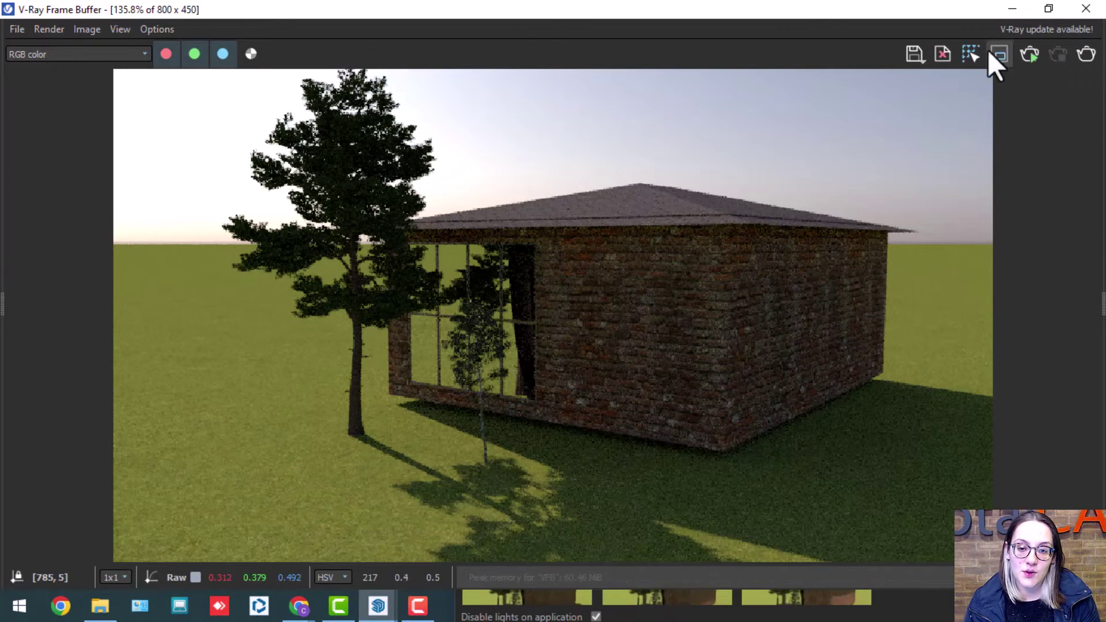
left_click(1012, 8)
Step: Apply the dusk variant with the reddish side wall, third in the first row, and start an interactive render of the house
left_click_drag(794, 126, 649, 41)
left_click(682, 111)
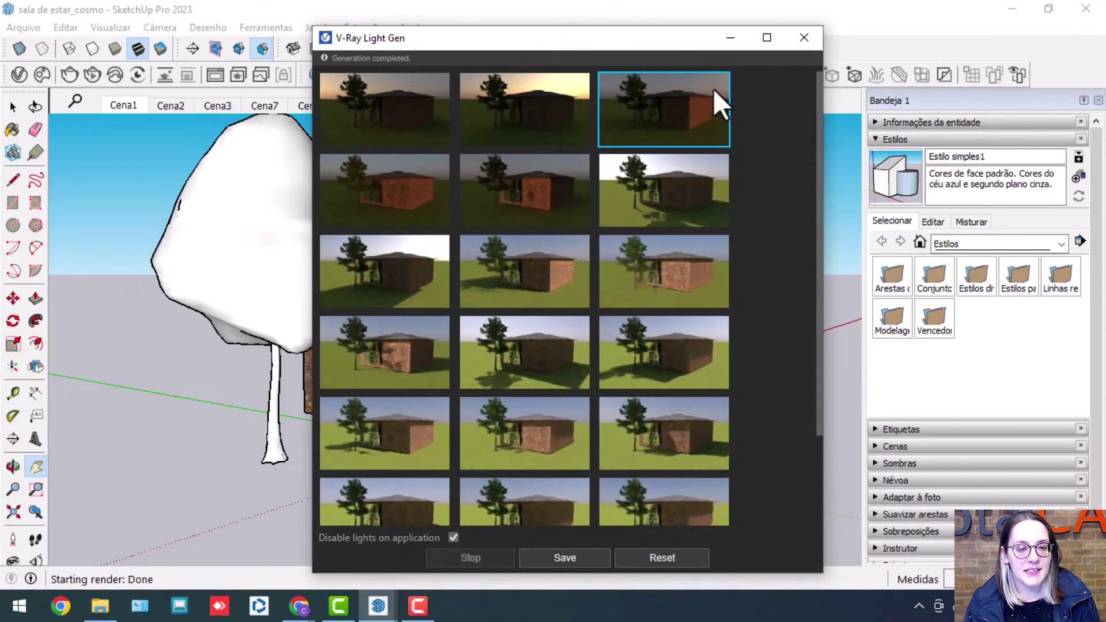
left_click(88, 76)
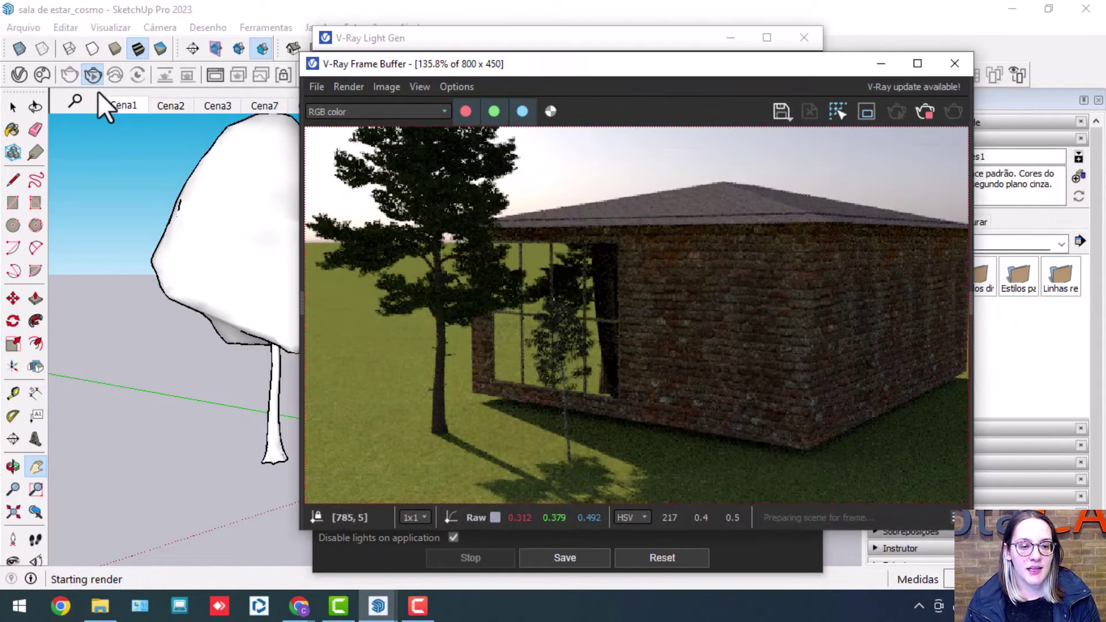
Step: Inspect the dusk render of the house in the maximised frame buffer, and return to the lighting variants
left_click(917, 64)
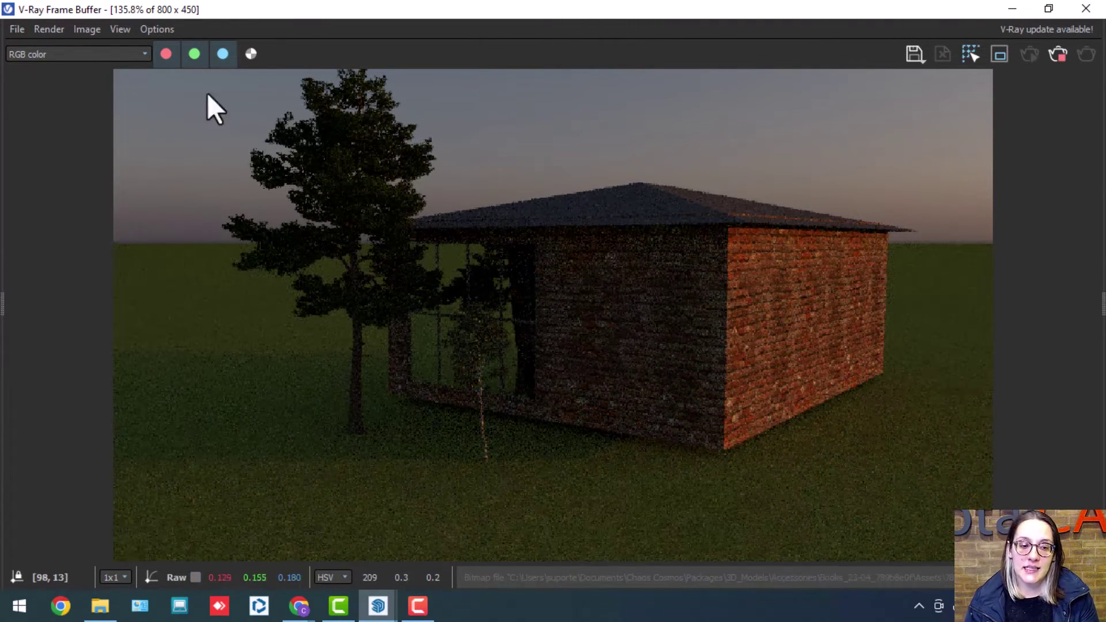
left_click(1013, 9)
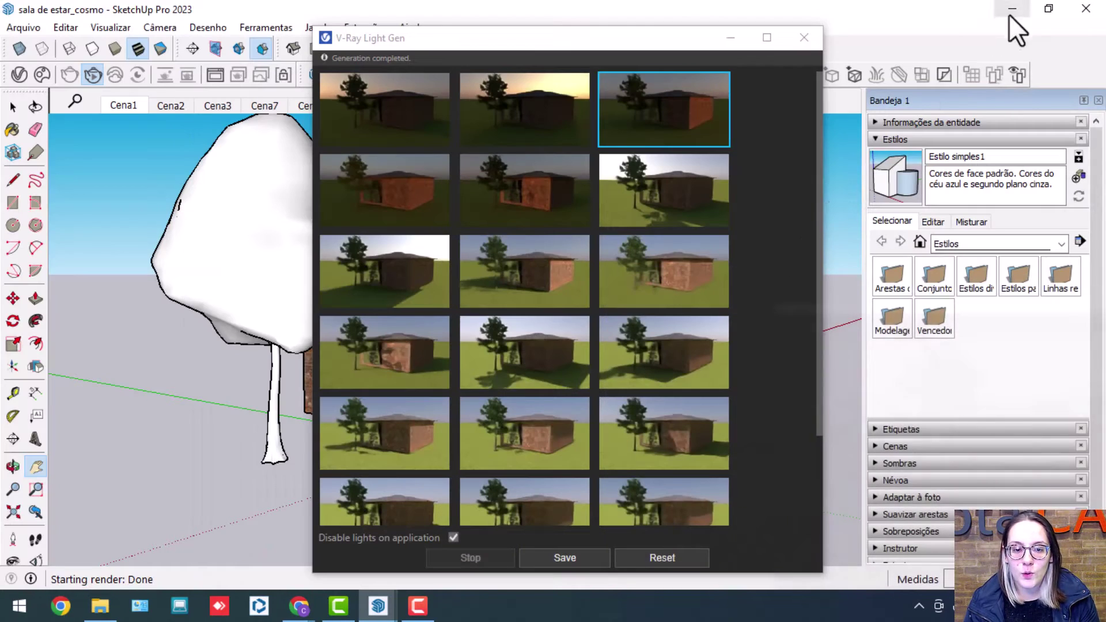
Step: Apply the backlit daylight variant, second in the fourth row, and rerun the interactive render of the house
scroll(739, 236, "down", 1)
scroll(739, 237, "down", 1)
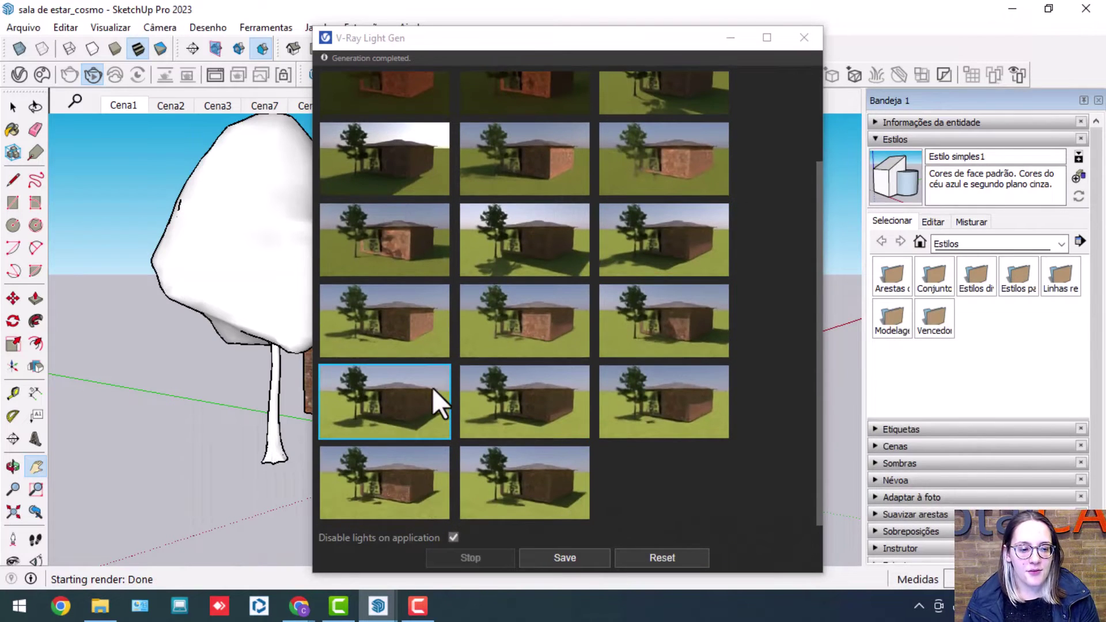
left_click(555, 248)
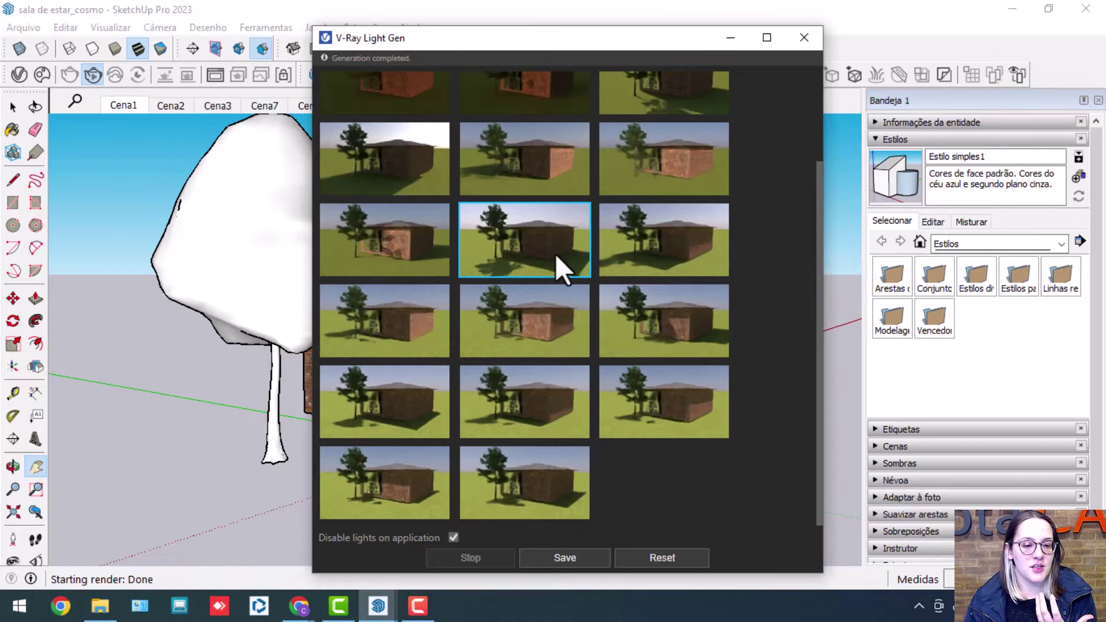
left_click(91, 73)
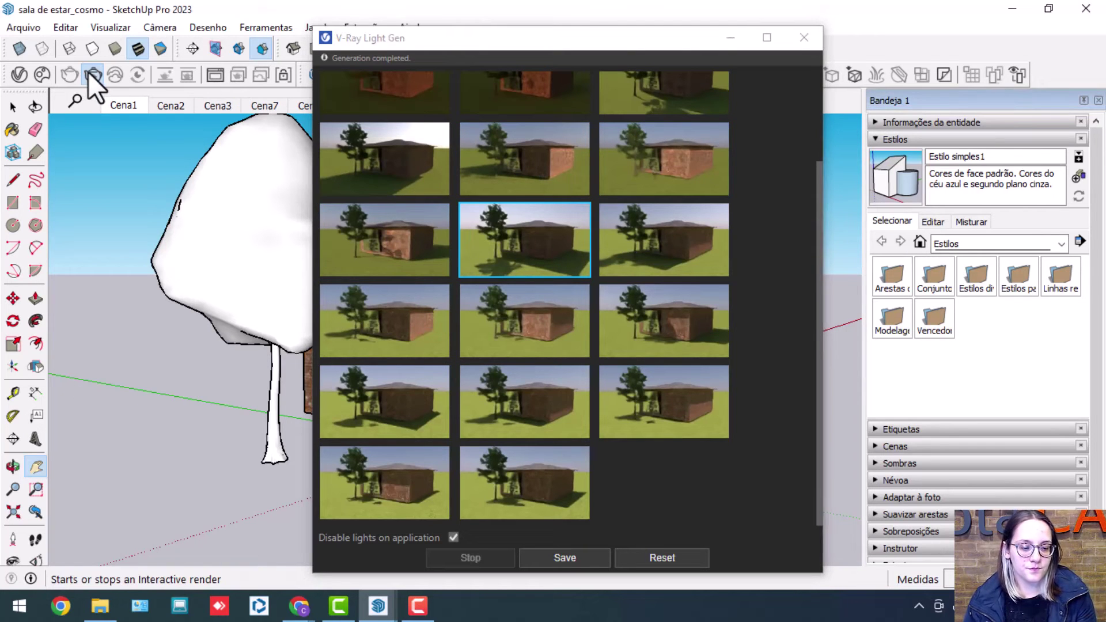
mouse_move(377, 612)
left_click(541, 545)
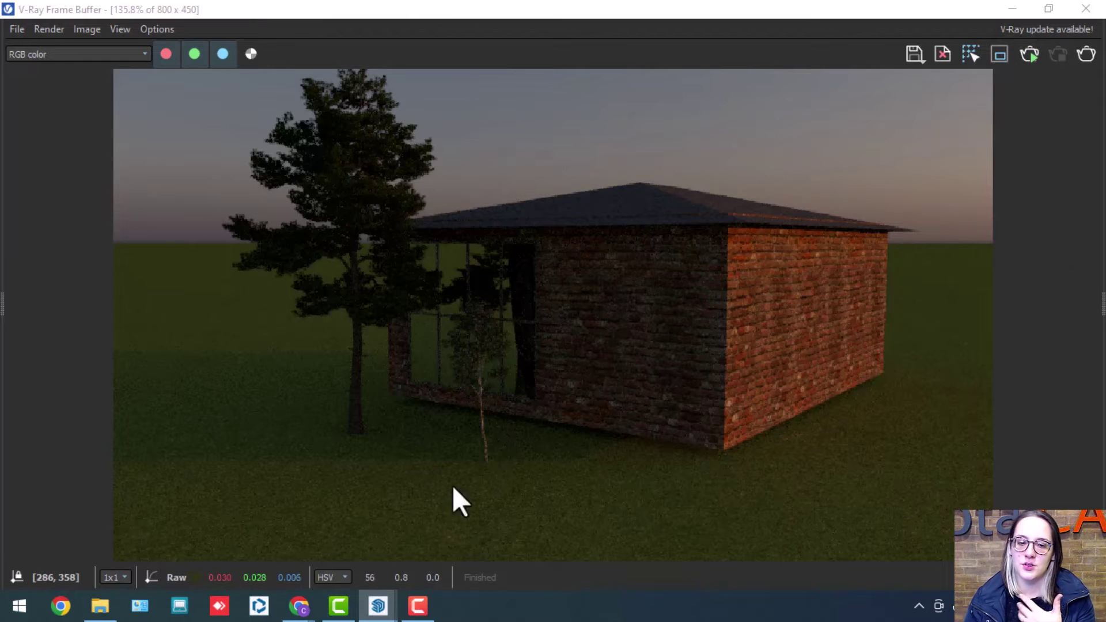
left_click(1027, 55)
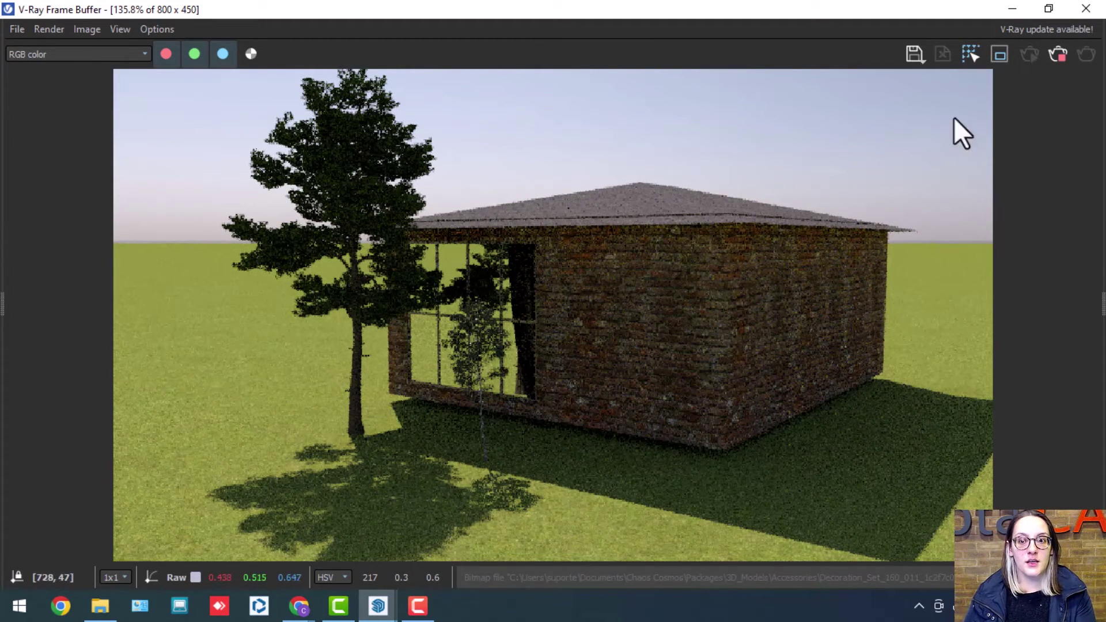
left_click(1005, 11)
Step: Reset Light Gen to its setup options and stop the running interactive render
left_click_drag(594, 46, 528, 26)
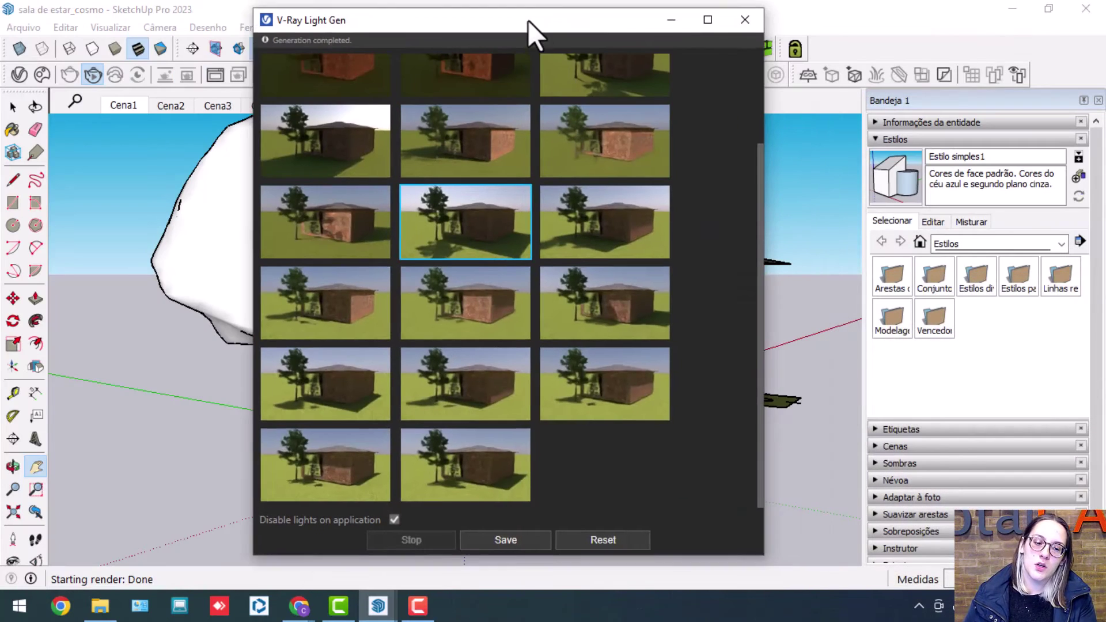
scroll(651, 403, "up", 2)
scroll(661, 247, "down", 3)
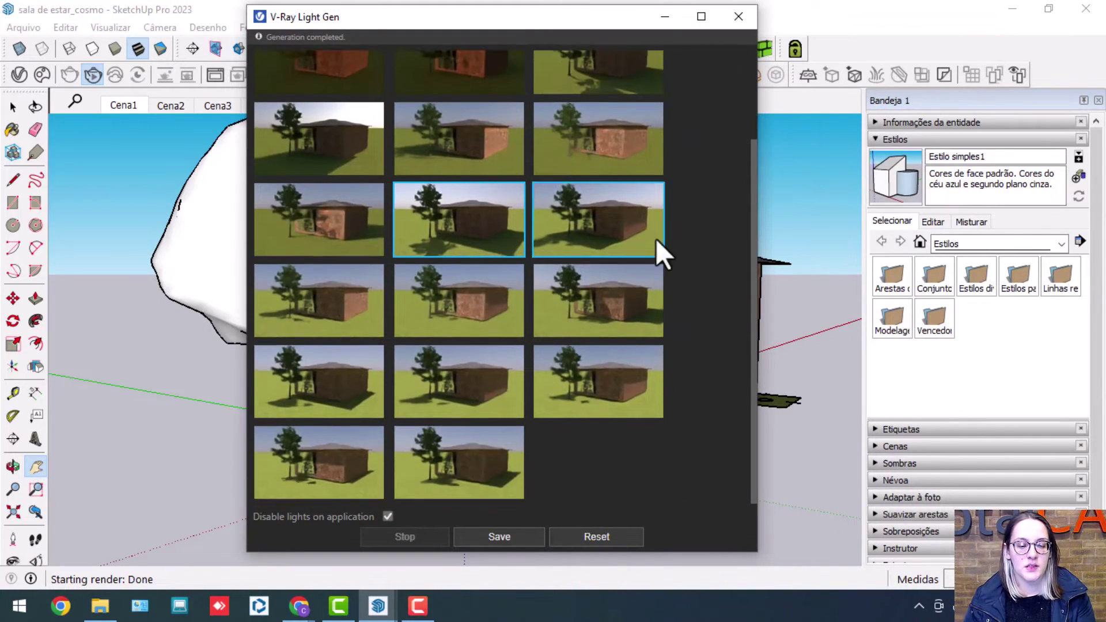
left_click(587, 537)
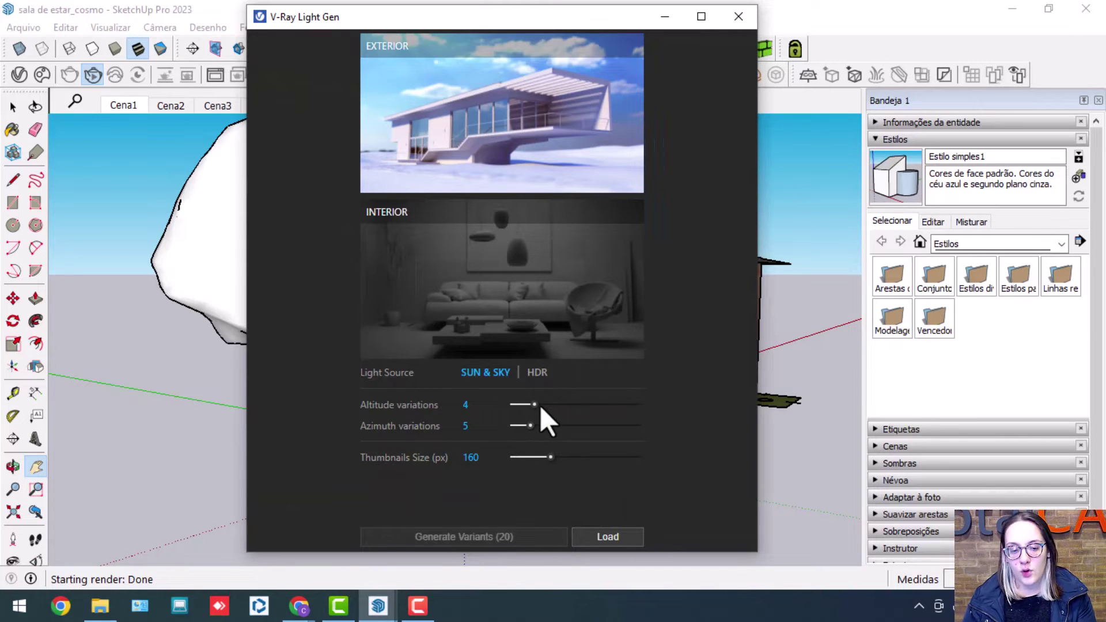
left_click(394, 602)
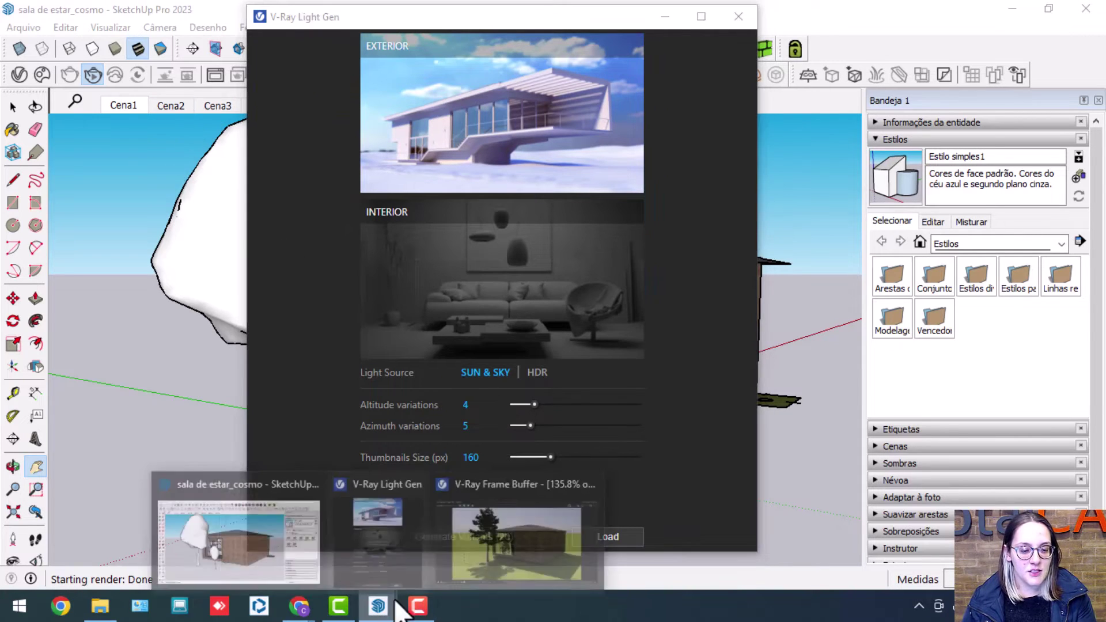
left_click(484, 541)
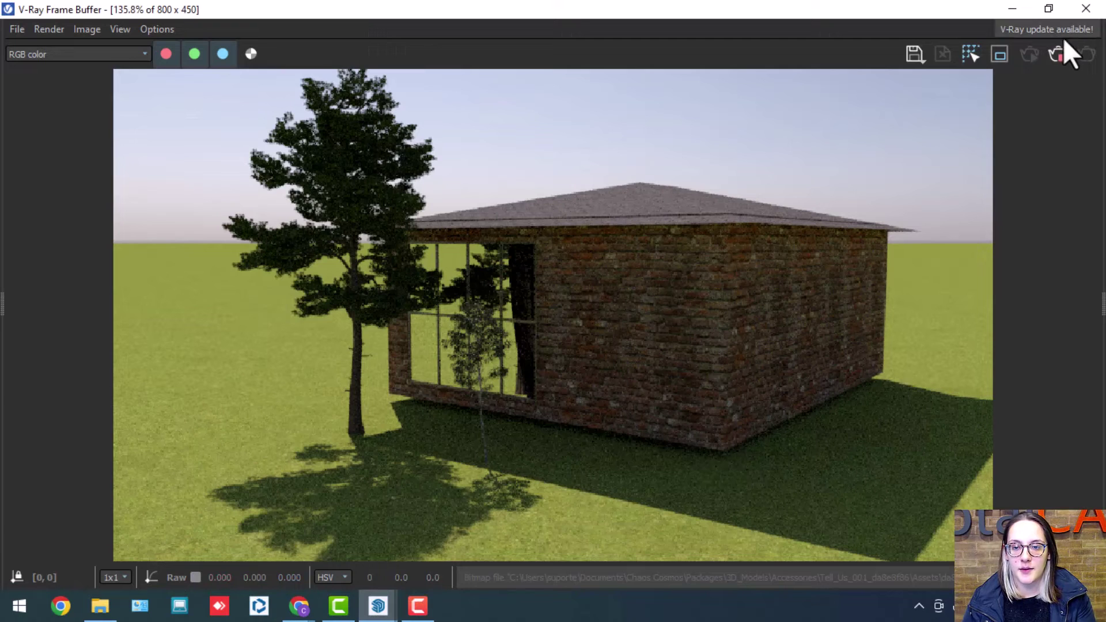
left_click(1013, 9)
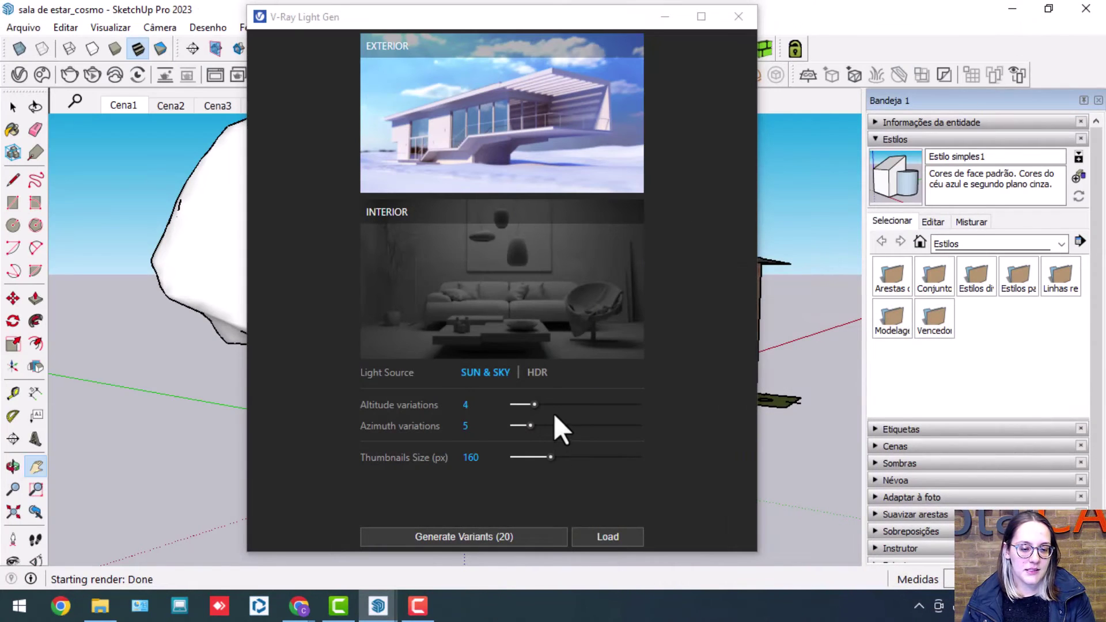
Step: Generate exterior sun and sky variants with 3 altitude and 6 azimuth variations, stopping the generation after the first two rows
left_click(519, 407)
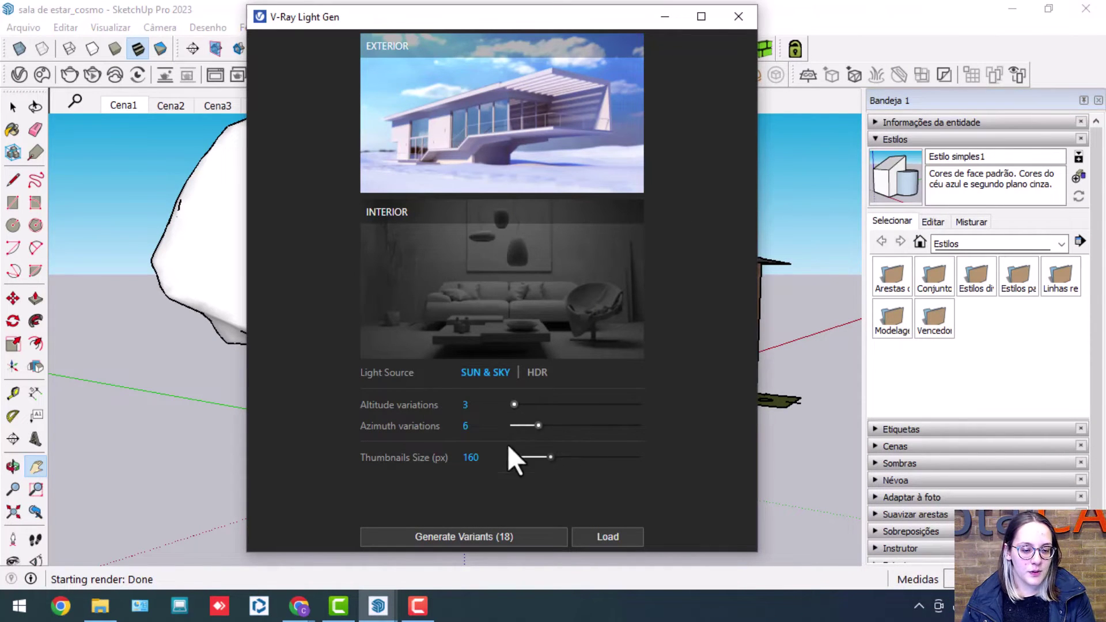
left_click(489, 536)
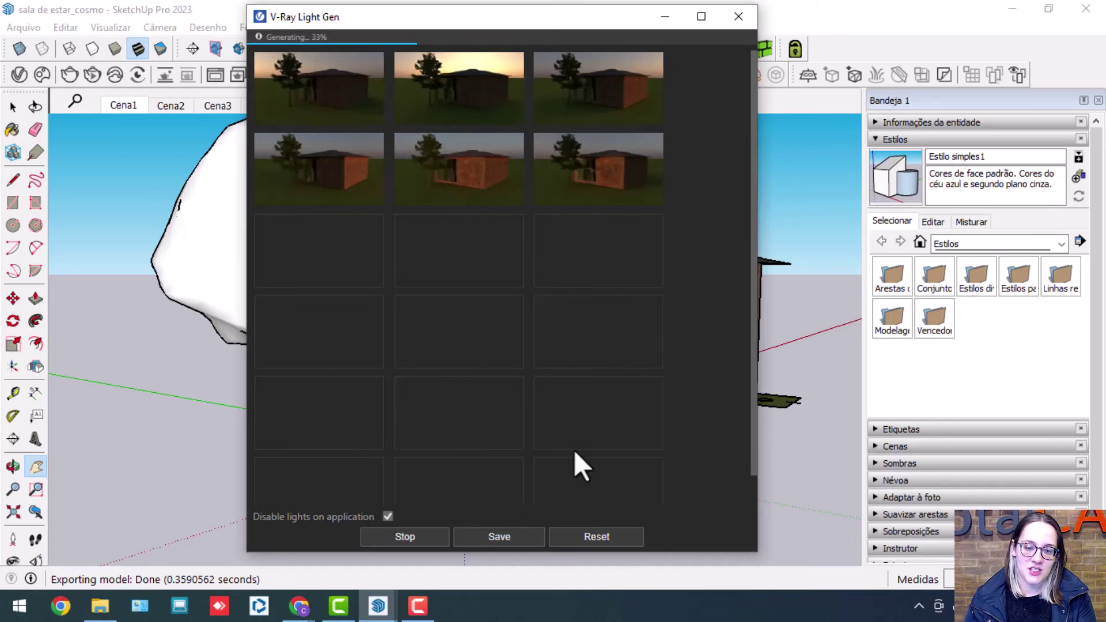
left_click(410, 542)
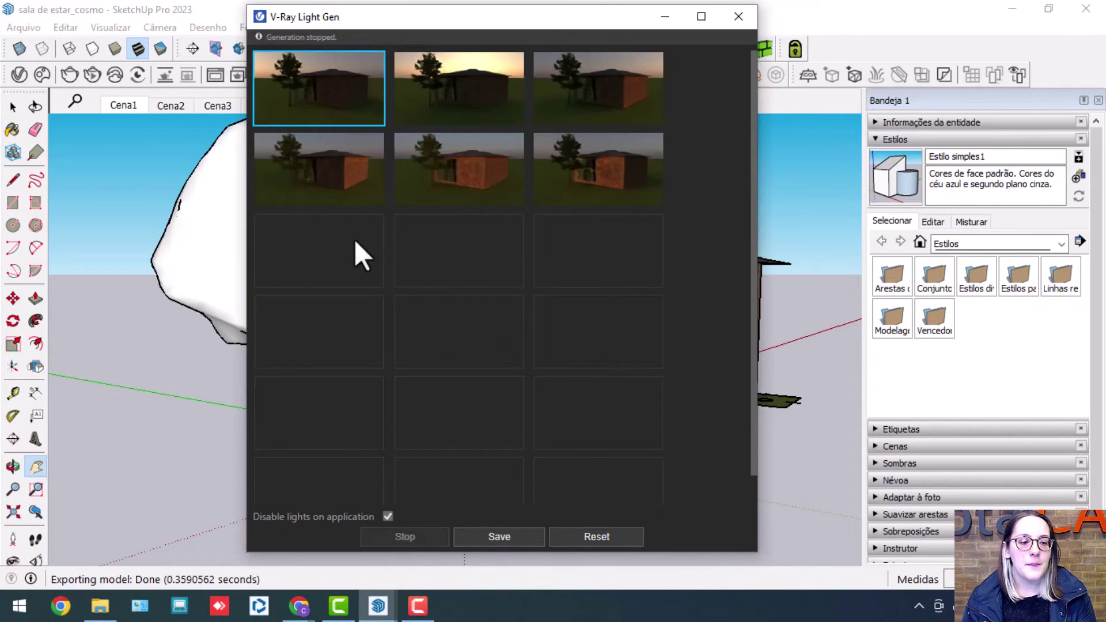
Step: Start an interactive render of the house with the first dusk variant in the first row, in a maximised frame buffer
left_click(664, 17)
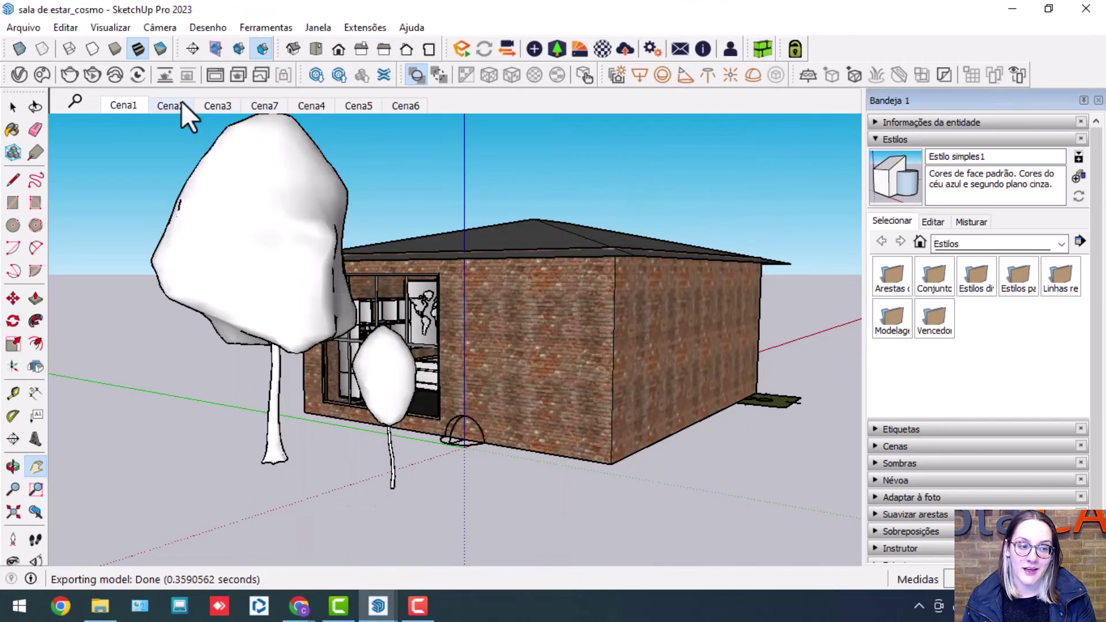
left_click(87, 72)
left_click(917, 63)
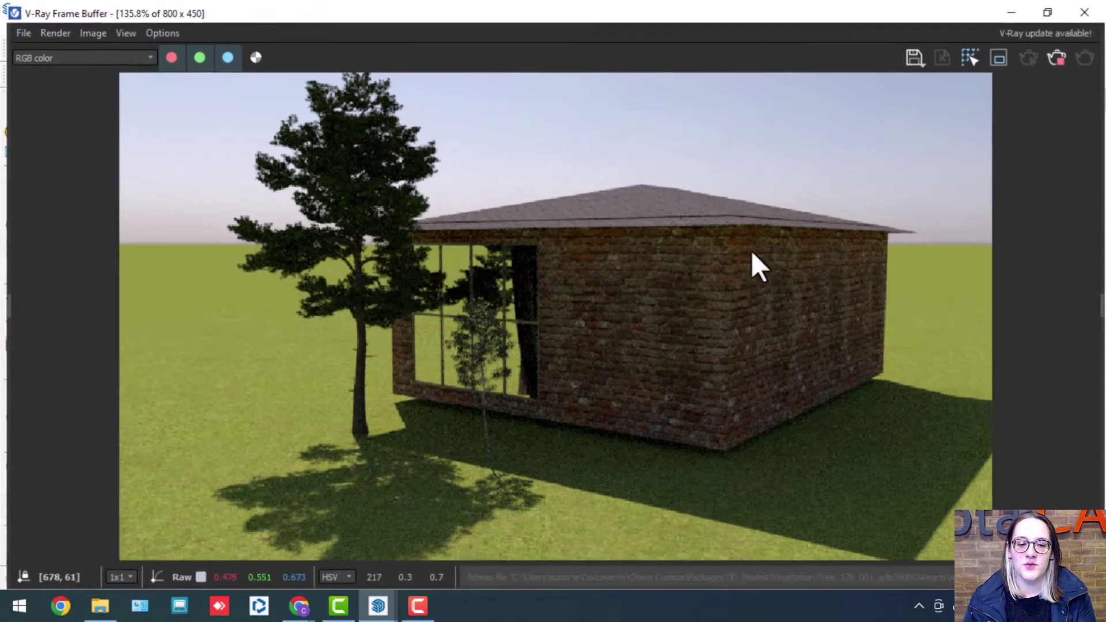